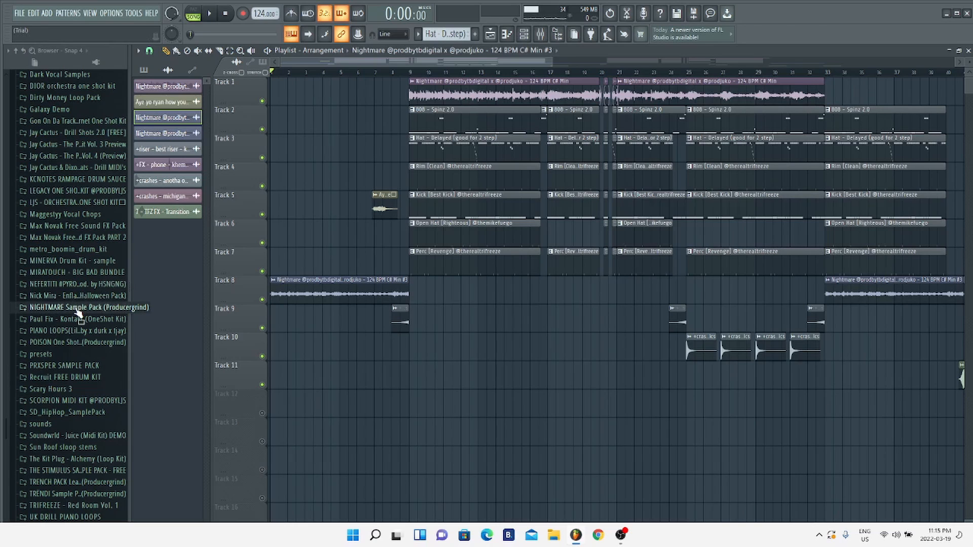
Step: Browse the NIGHTMARE Sample Pack (Producergrind) folder, preview its Nightmare 124 BPM C# Min loop, and collapse the folder
left_click(77, 308)
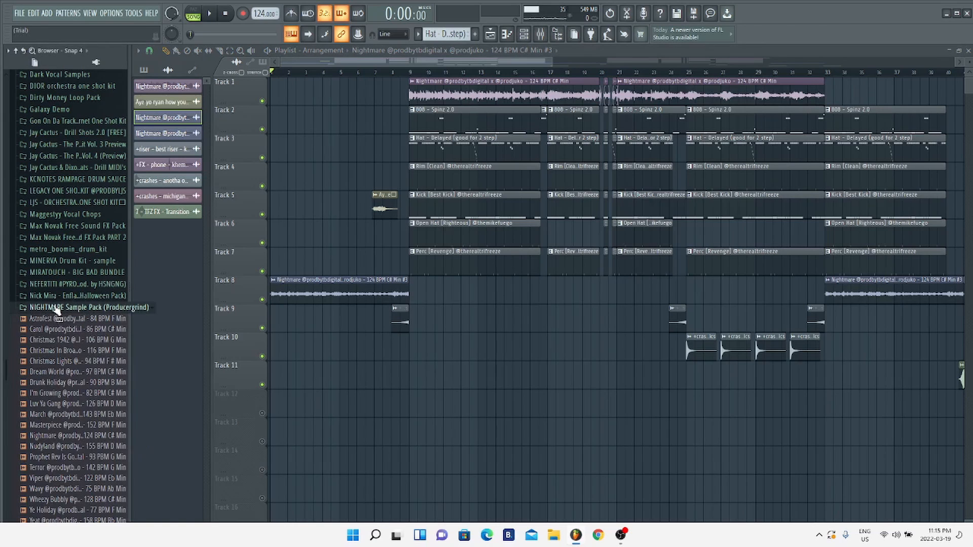
left_click(55, 439)
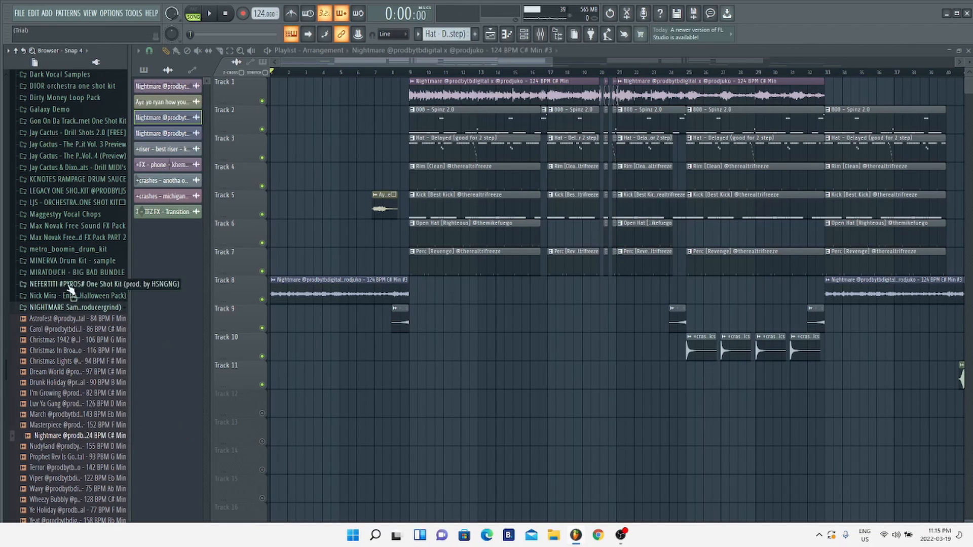
left_click(76, 307)
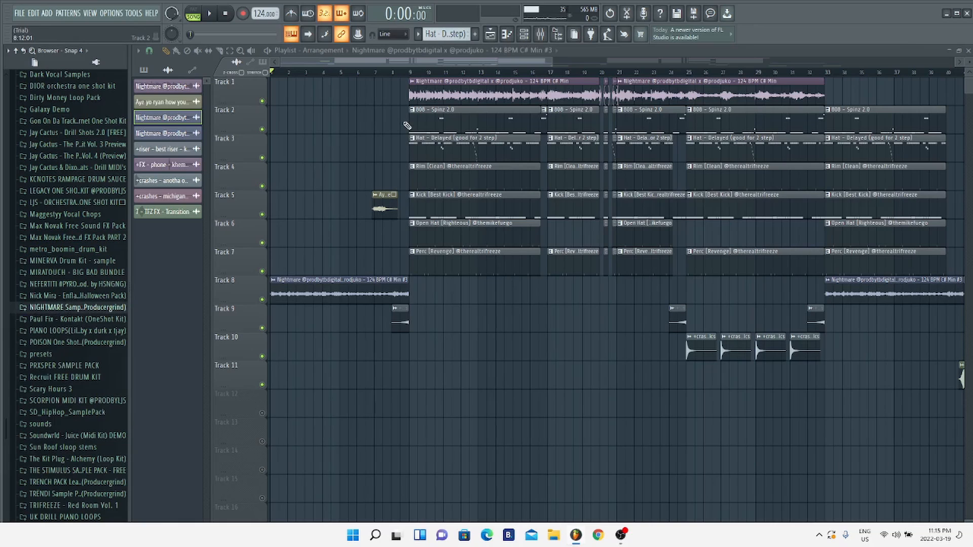
Step: Play the full arrangement from the beginning and pause it around bar 21
left_click(209, 16)
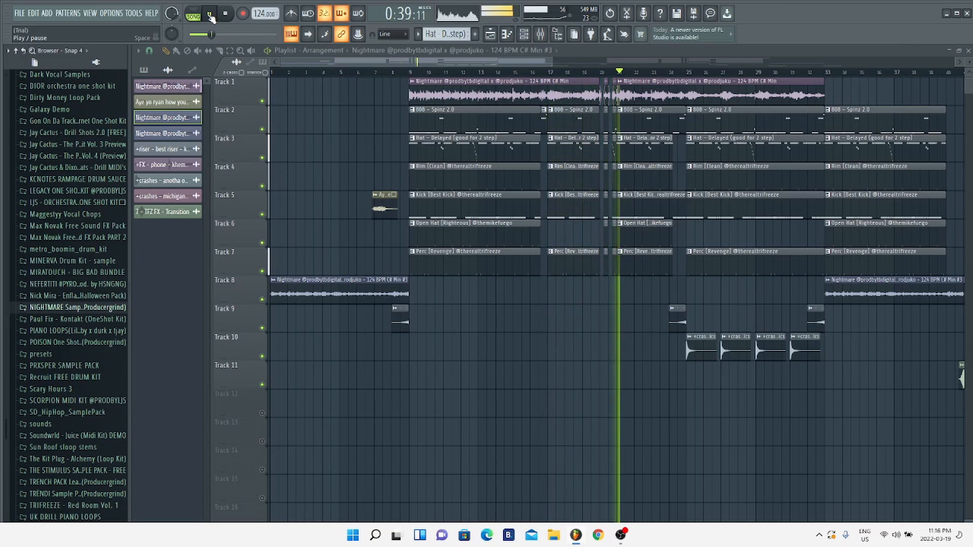
left_click(211, 17)
Step: Examine the notes of the first 808 - Spinz 2.0 pattern clip on Track 2 in the piano roll, and return to the playlist
scroll(403, 71, "up", 2)
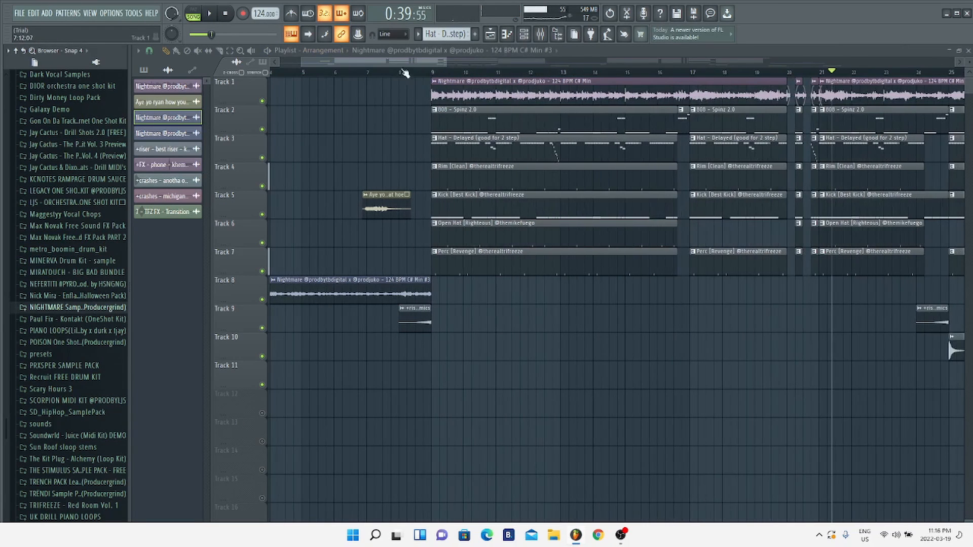
left_click_drag(300, 61, 278, 62)
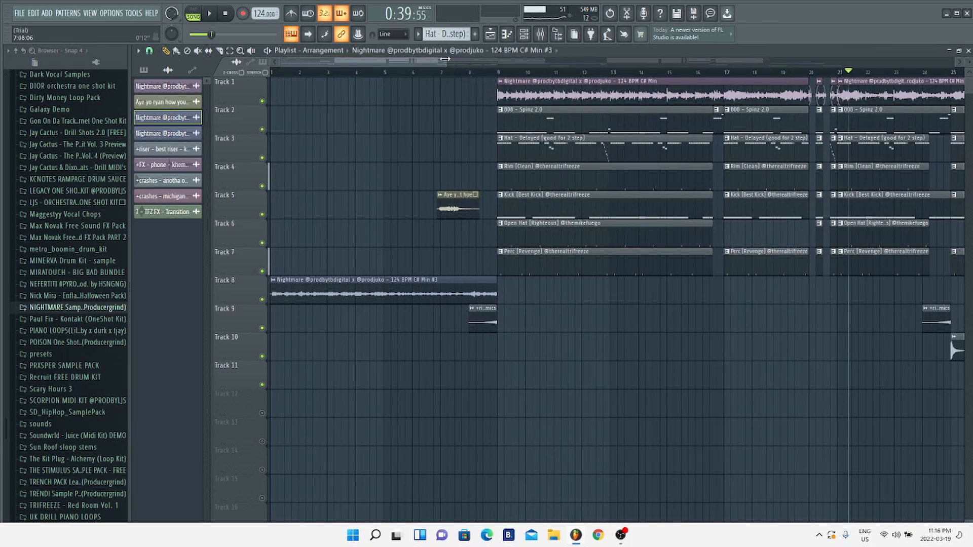
left_click_drag(446, 61, 636, 83)
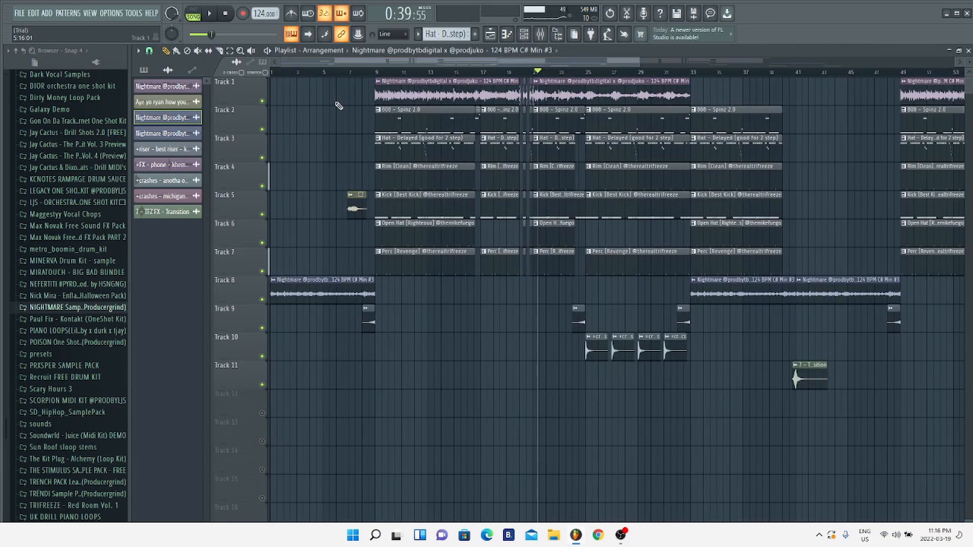
double_click(400, 115)
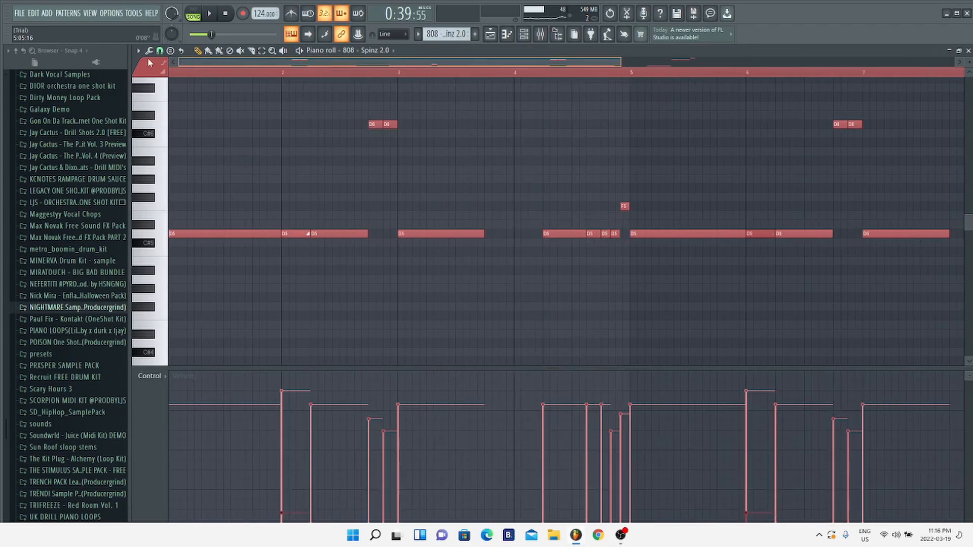
scroll(175, 212, "down", 2)
scroll(180, 209, "up", 3)
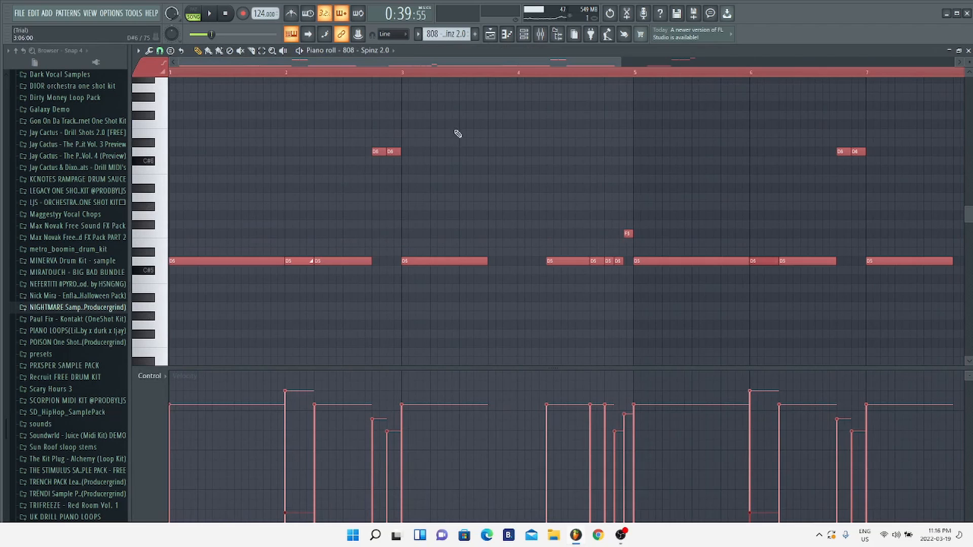
left_click_drag(621, 59, 743, 61)
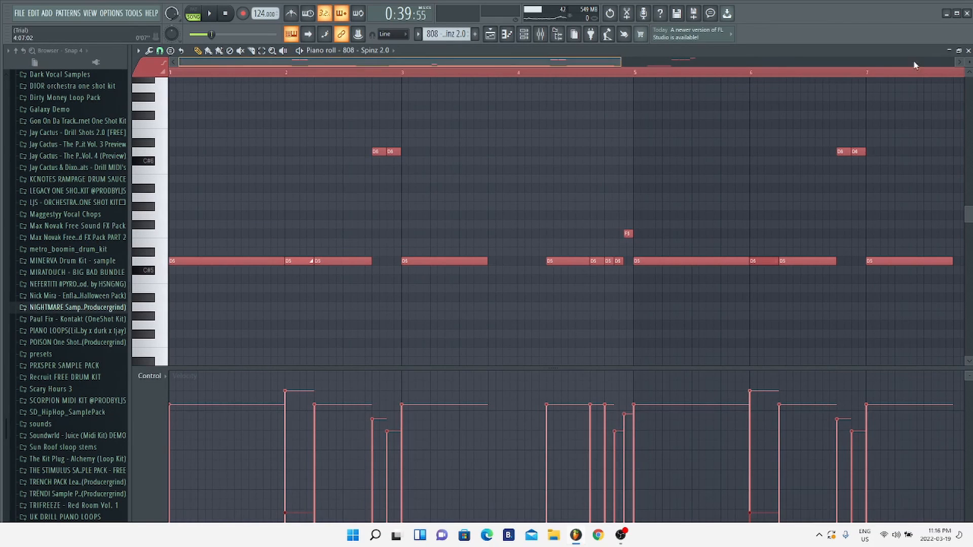
left_click(968, 51)
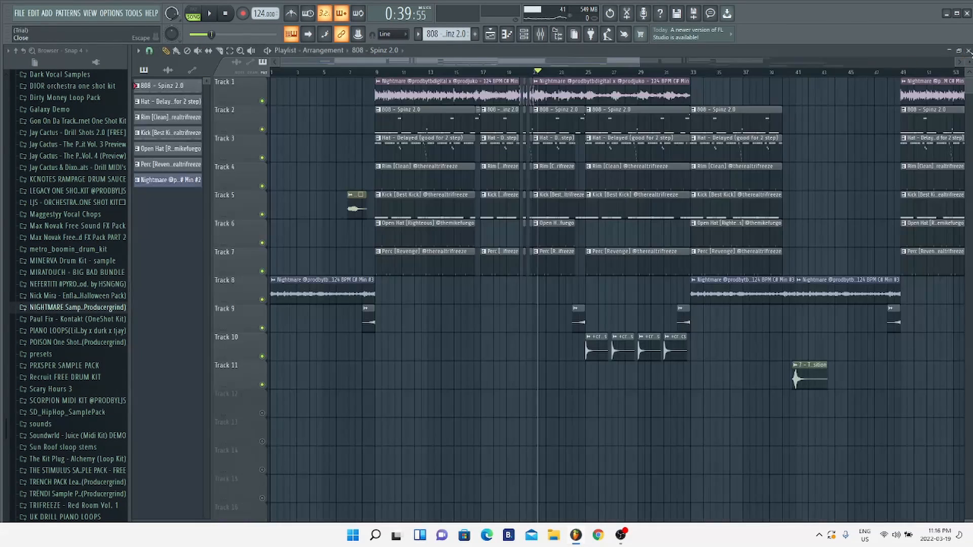
Step: Check the channel settings of the Nightmare audio clip on Track 1, and audition that track soloed from bar 9
double_click(396, 87)
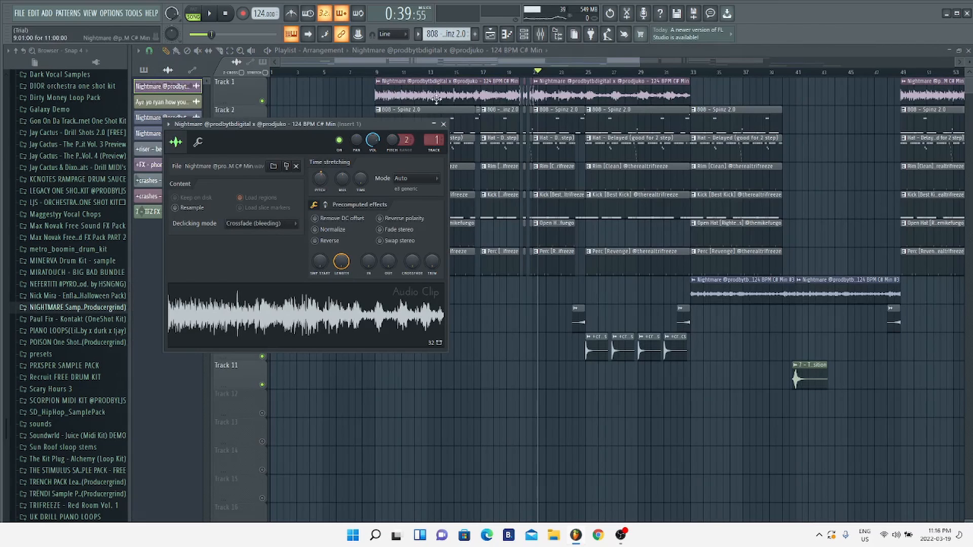
left_click(443, 124)
left_click(377, 74)
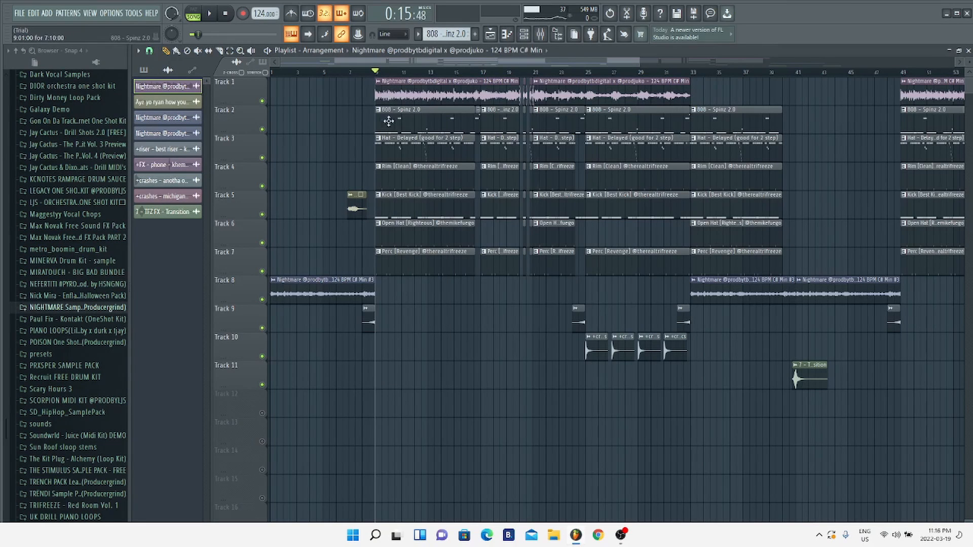
right_click(262, 101)
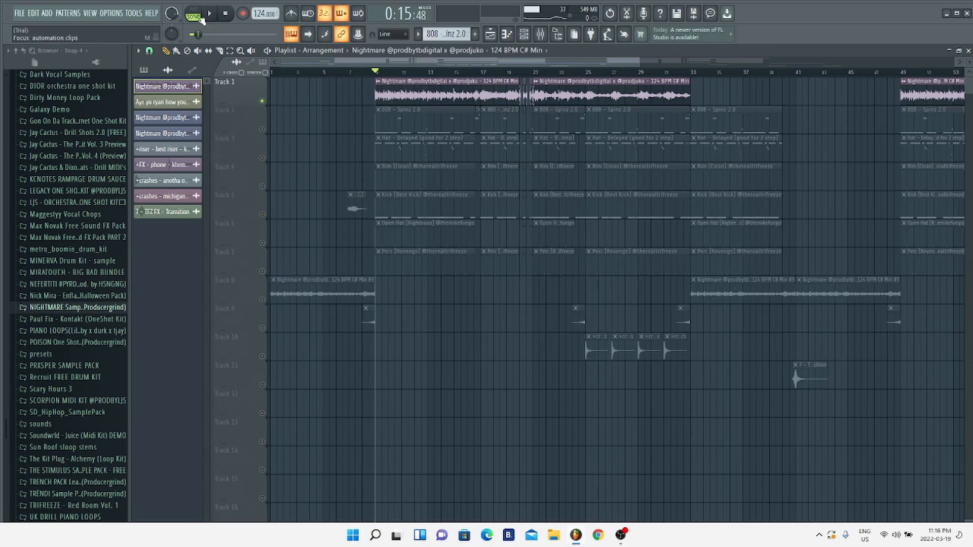
left_click(210, 17)
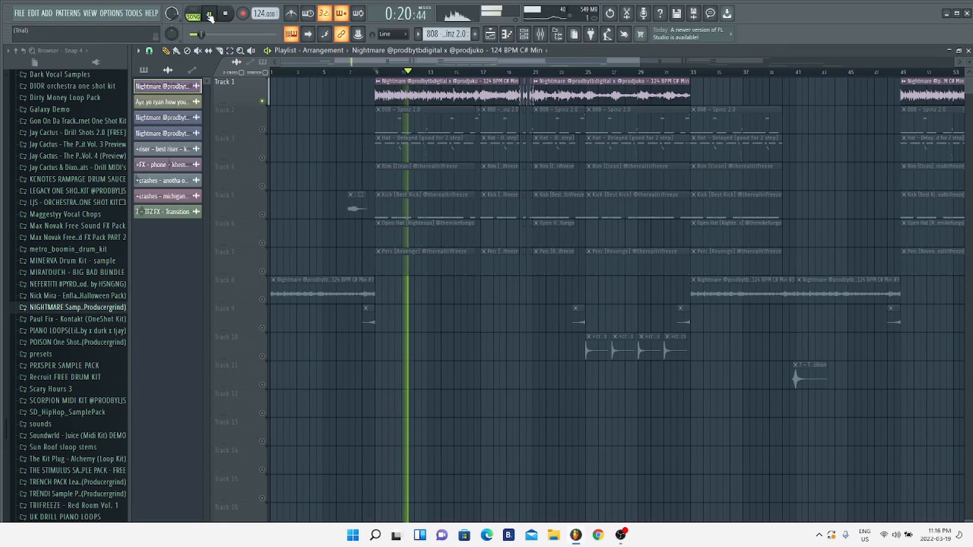
key("space")
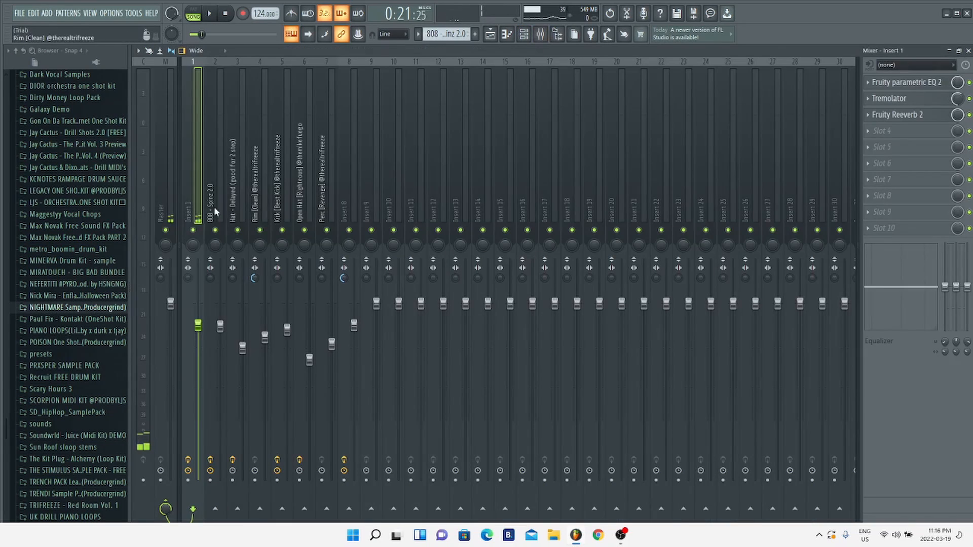
Step: Inspect the Fruity parametric EQ 2, Tremolator and Fruity Reeverb 2 effects on mixer Insert 1, and return to the playlist
left_click(540, 34)
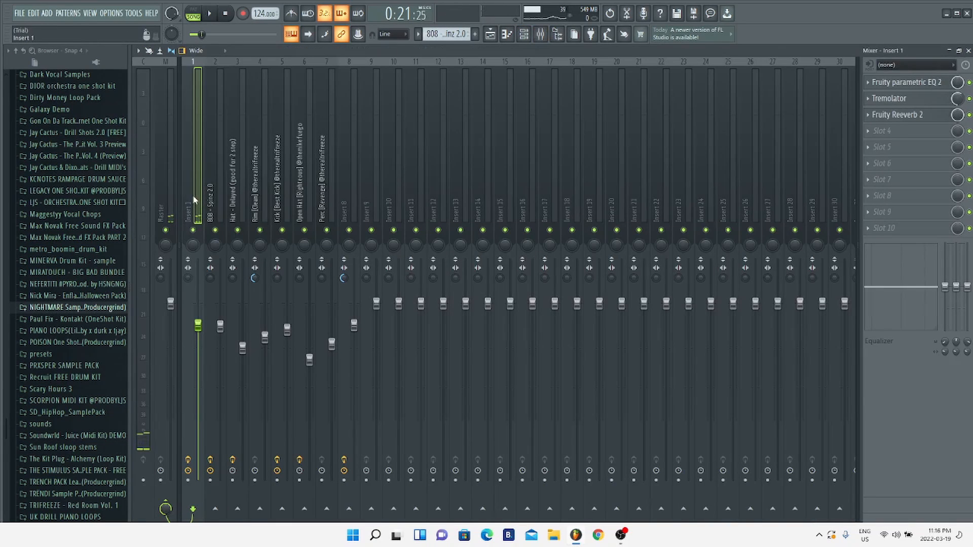
left_click(897, 83)
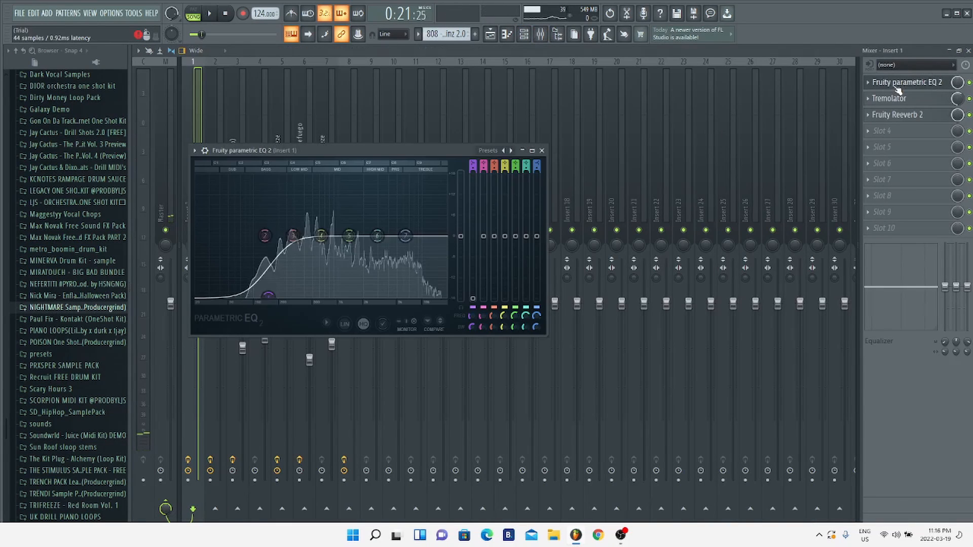
left_click(541, 151)
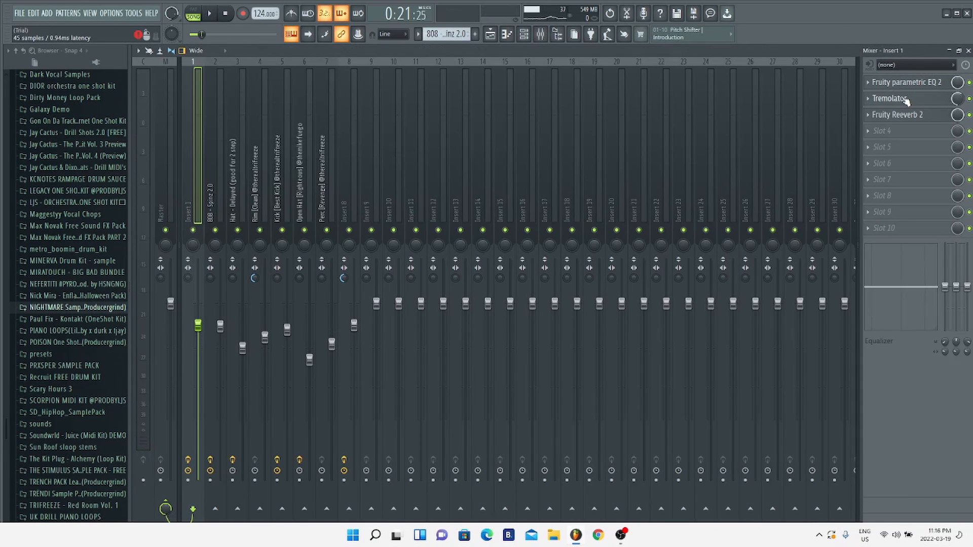
left_click(903, 99)
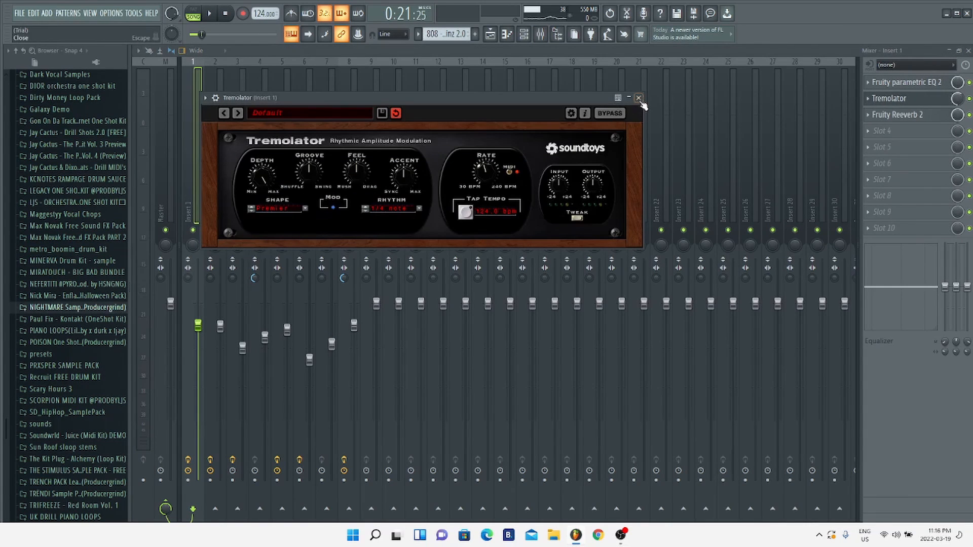
left_click(892, 99)
left_click(901, 115)
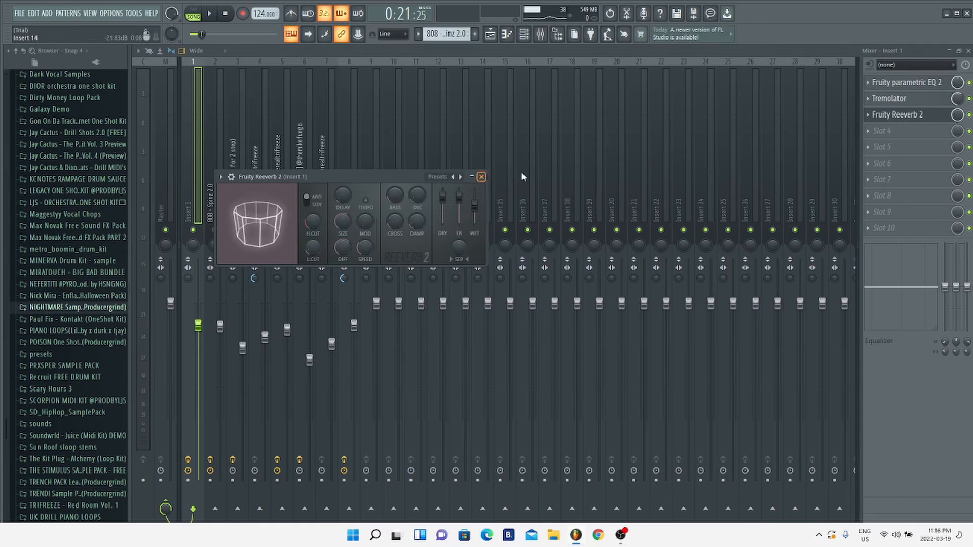
left_click(481, 177)
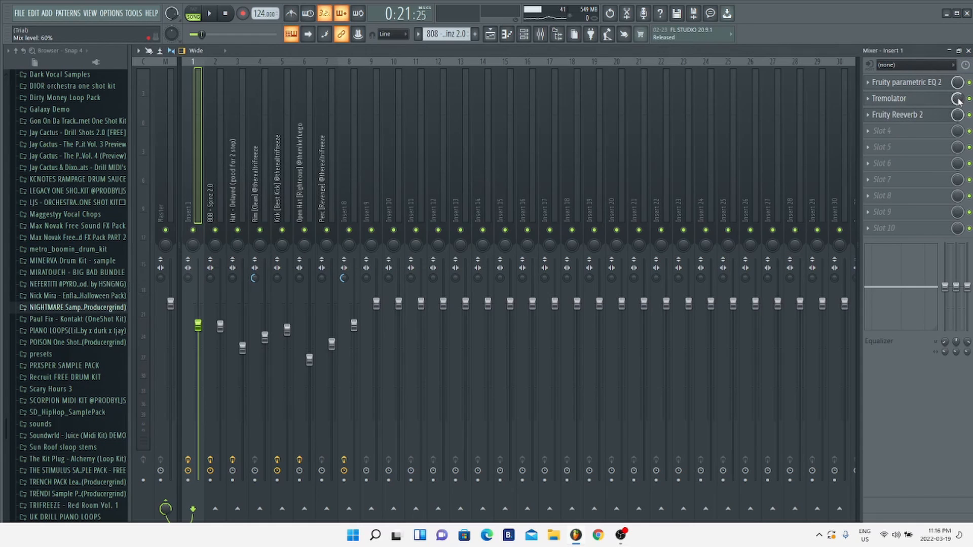
left_click(969, 51)
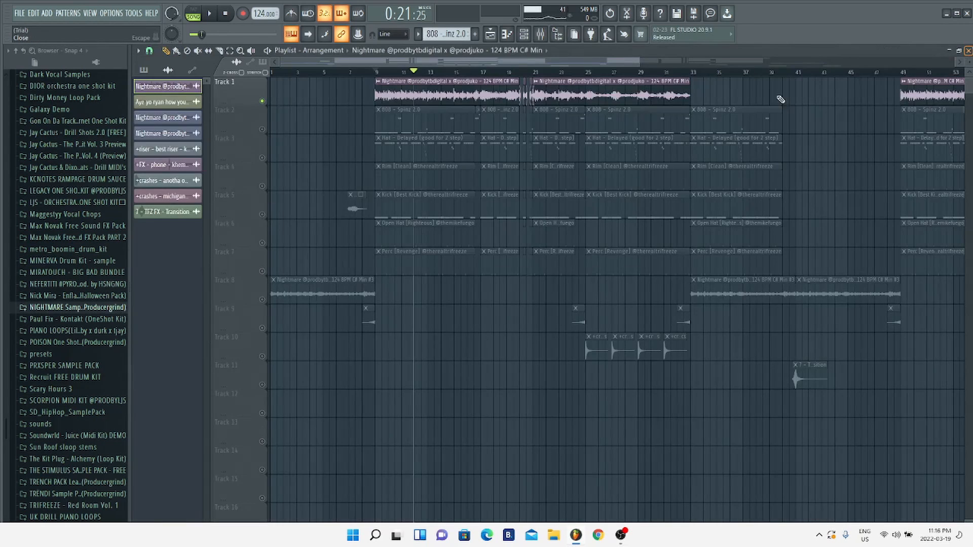
Step: Unmute Tracks 2 through 8, and audition Track 8's intro melody soloed from the start of the arrangement
left_click(377, 72)
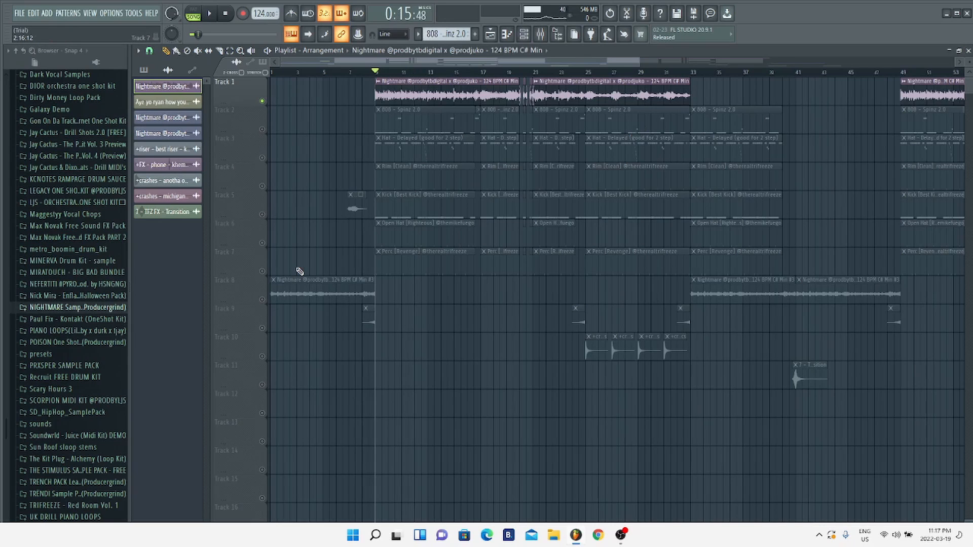
left_click_drag(262, 299, 263, 129)
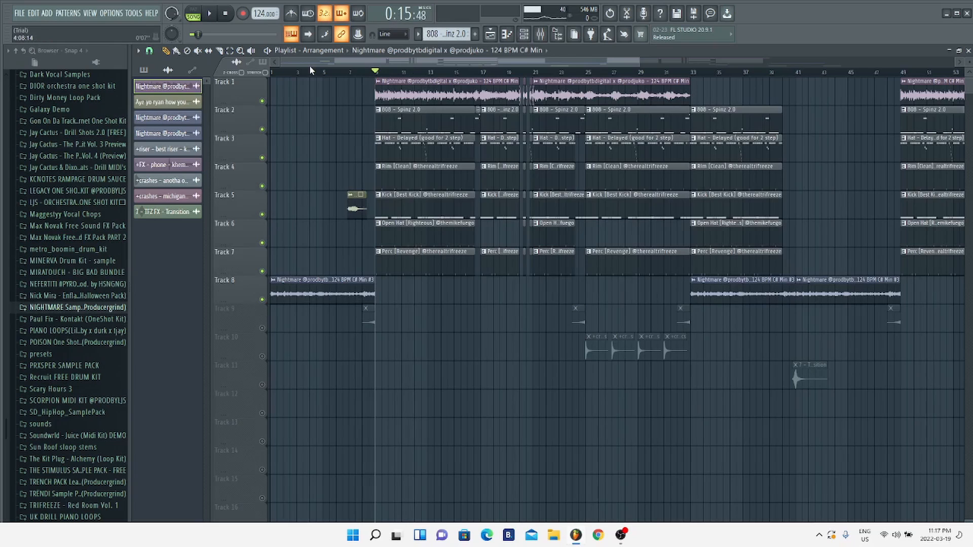
left_click(309, 70)
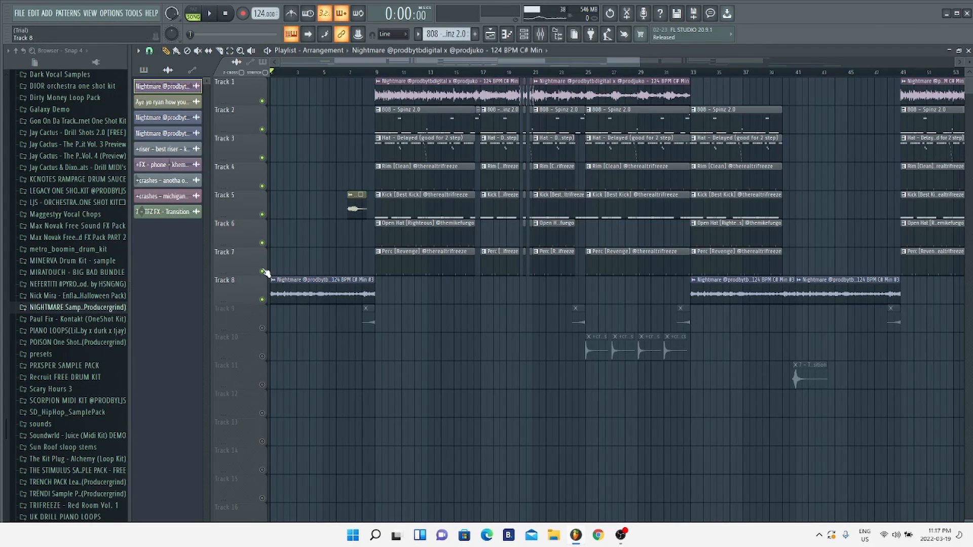
key("space")
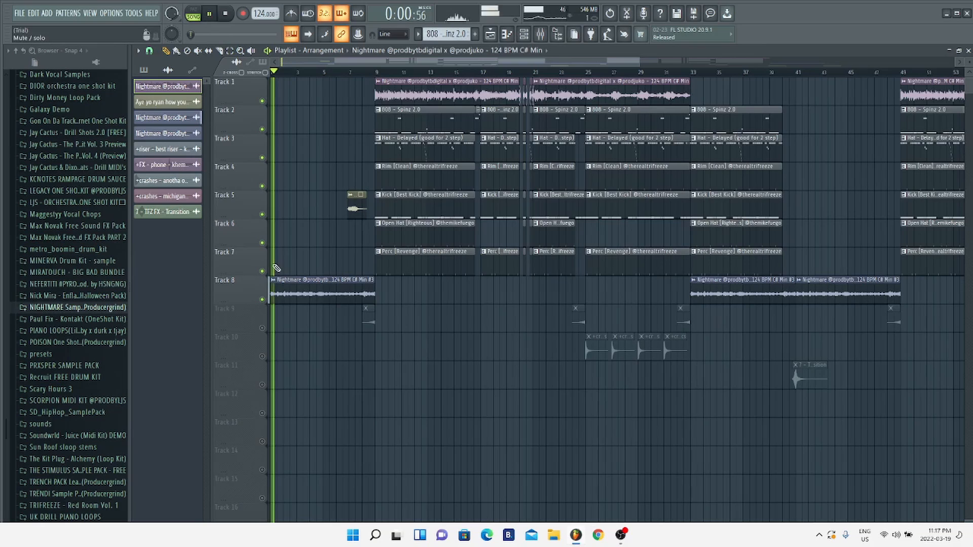
right_click(262, 300)
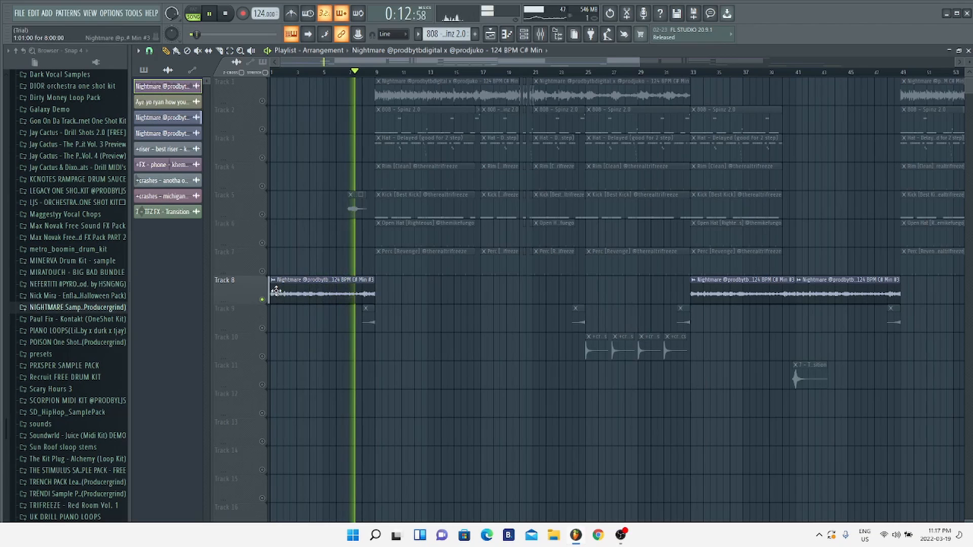
left_click(210, 15)
Step: Inspect the Fruity Reeverb 2 settings and the RC-20 Retro Color preset selection on mixer Insert 8
left_click(547, 35)
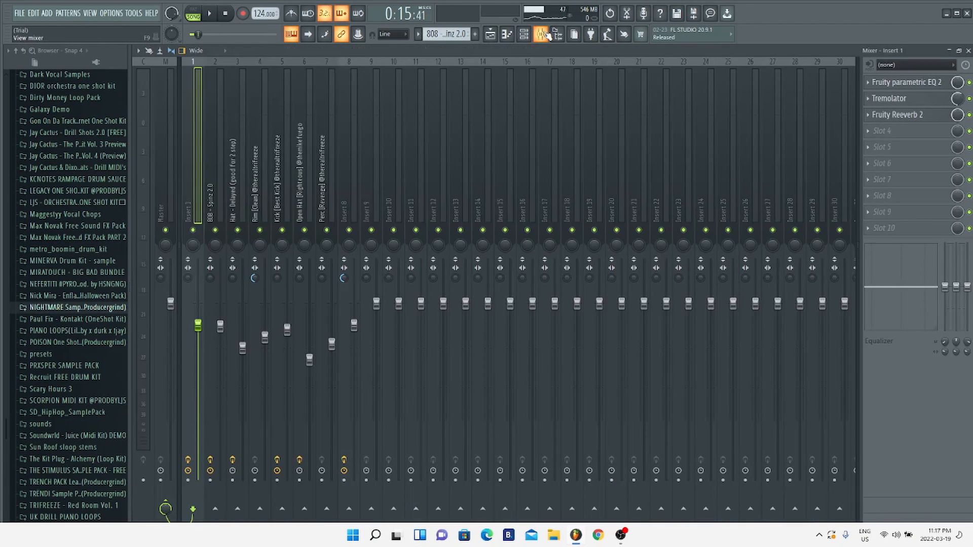
left_click(363, 146)
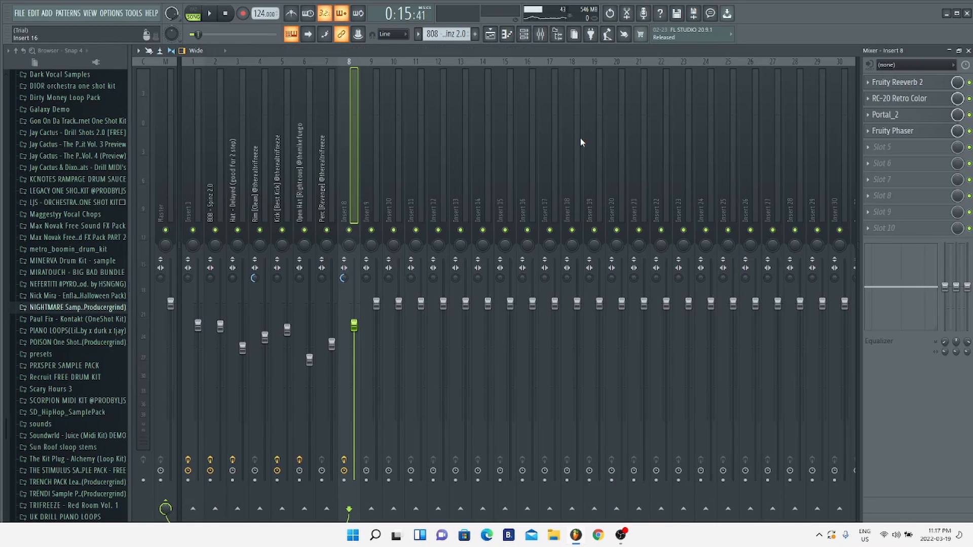
left_click(890, 88)
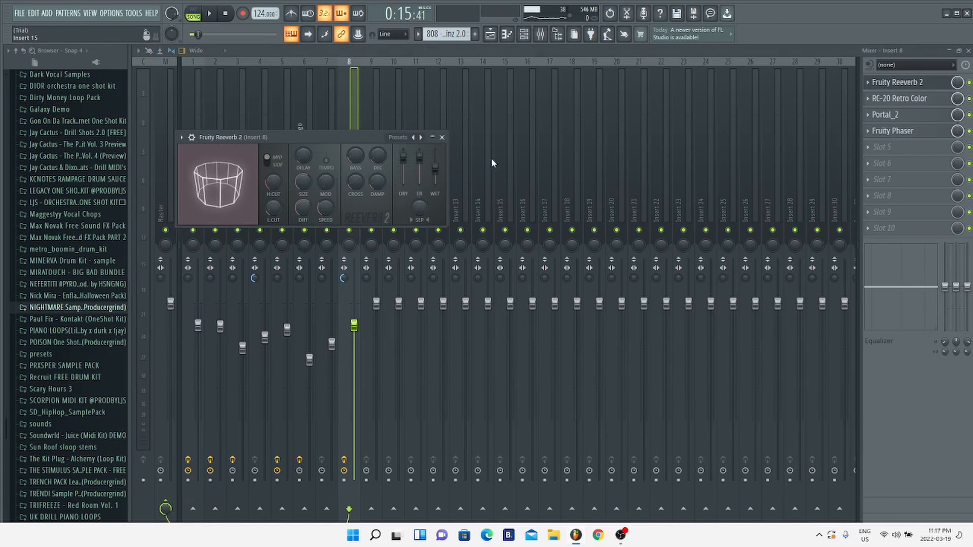
left_click(443, 138)
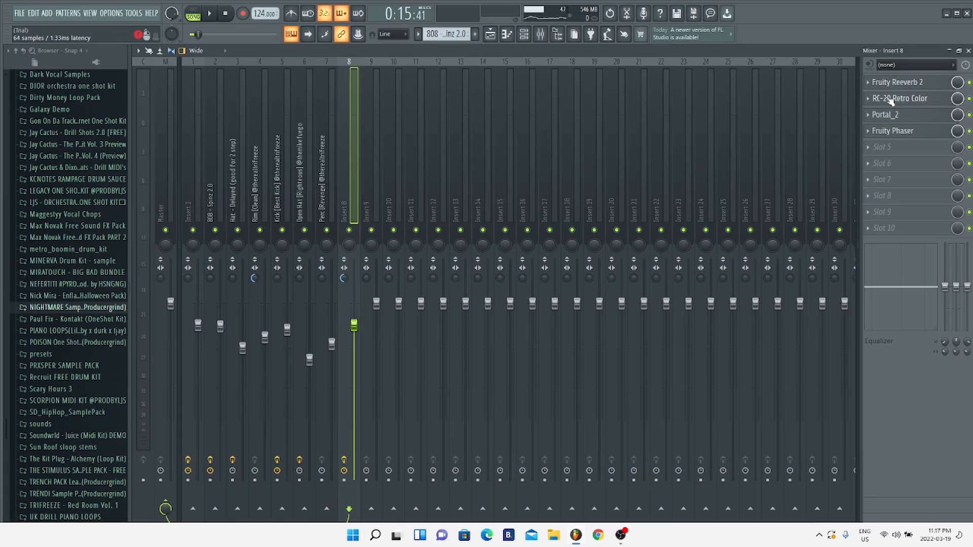
left_click(894, 100)
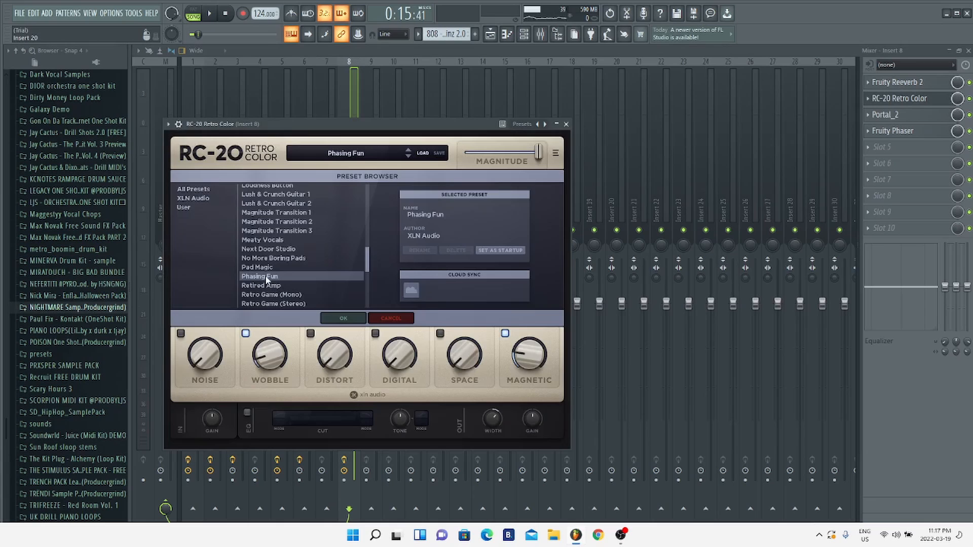
left_click(567, 124)
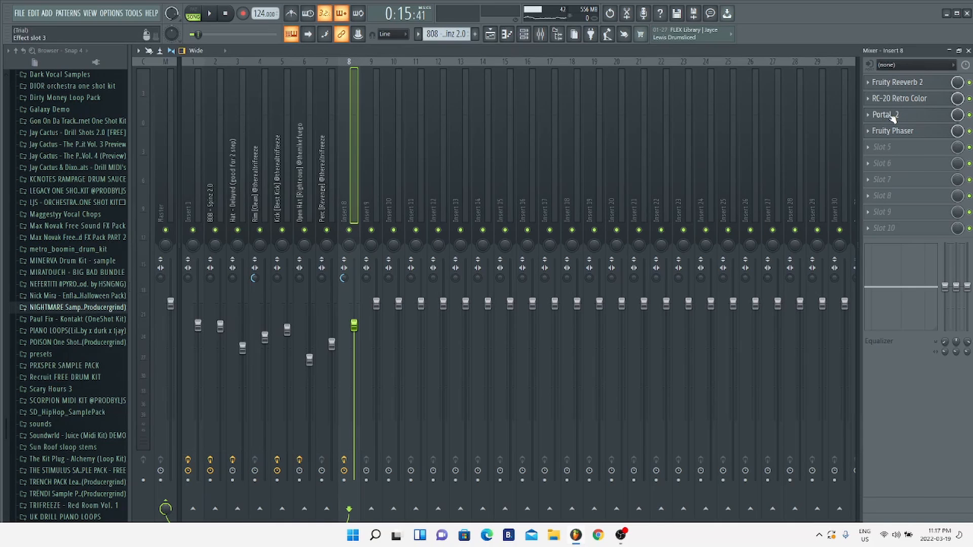
Step: Inspect the Portal_2 and Fruity Phaser effects on mixer Insert 8, and return to the playlist
left_click(891, 116)
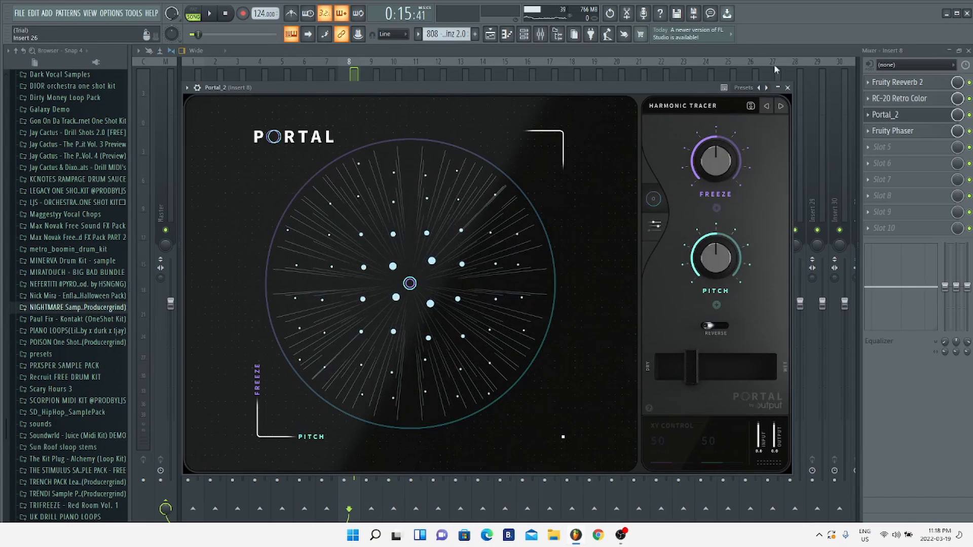
left_click(787, 88)
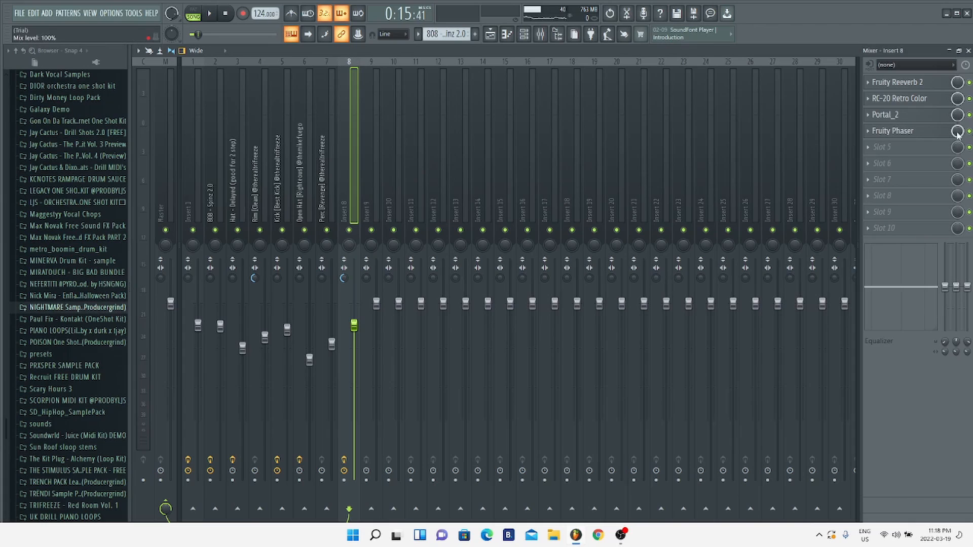
left_click(938, 132)
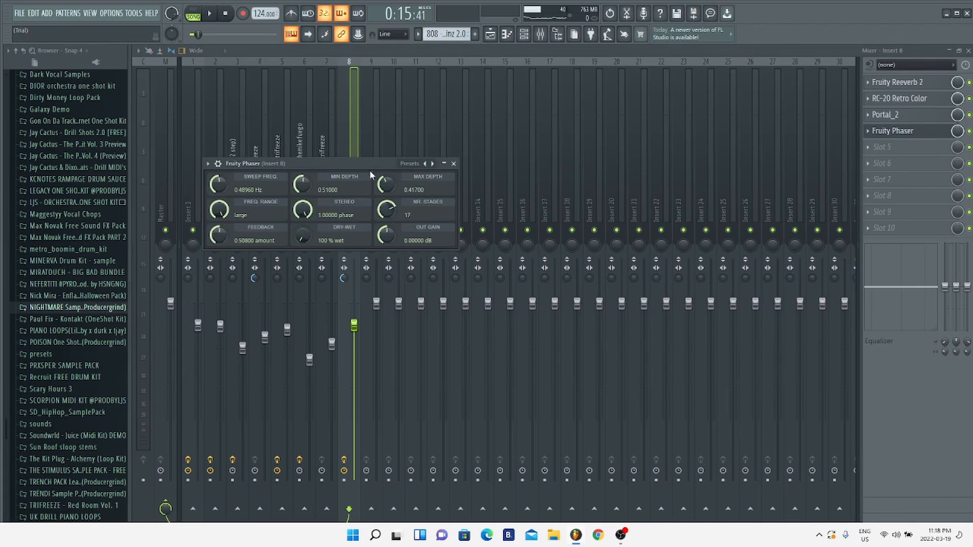
left_click(453, 164)
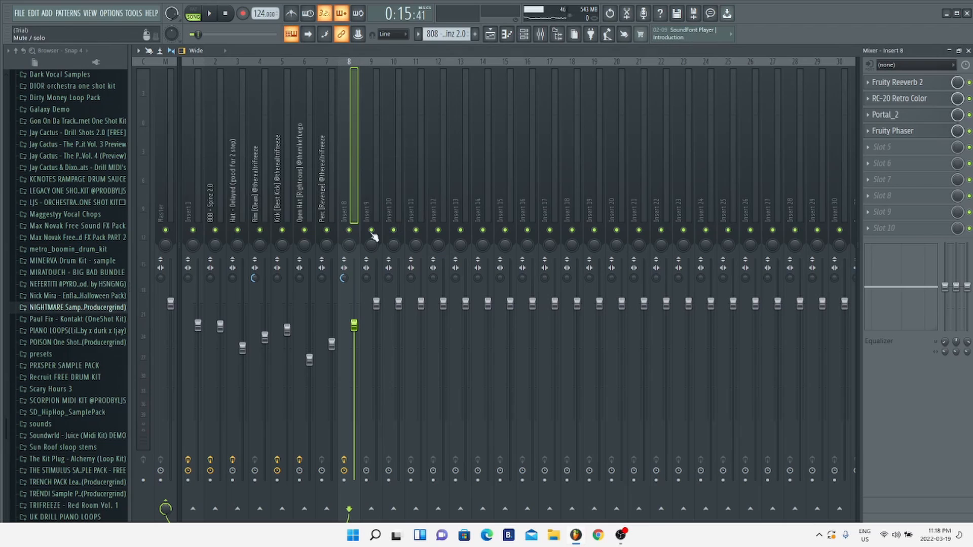
key("F5")
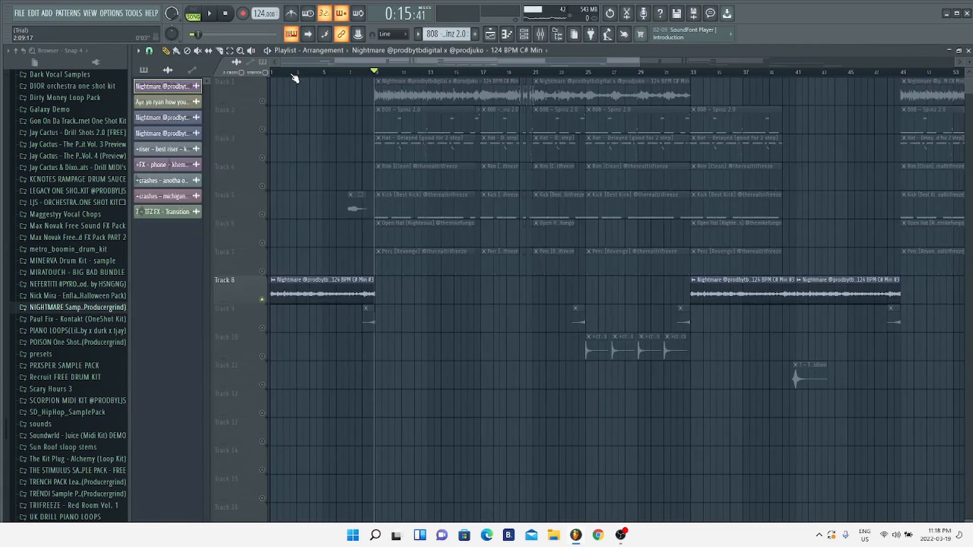
Step: Unmute Tracks 1 and 3 with the 808 on Track 2 kept muted, and audition the hats over the melody from bar 9
left_click(262, 100)
left_click(262, 129)
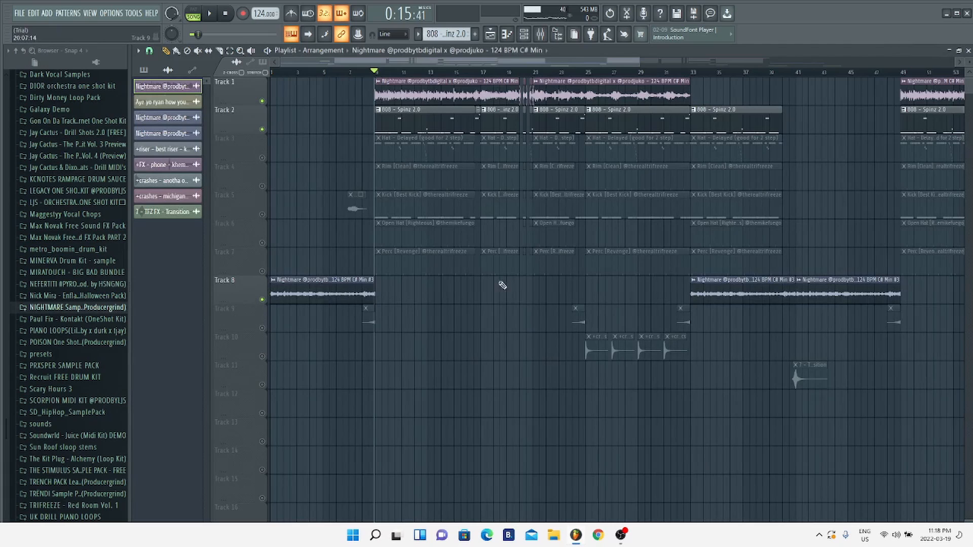
left_click(262, 158)
left_click(262, 129)
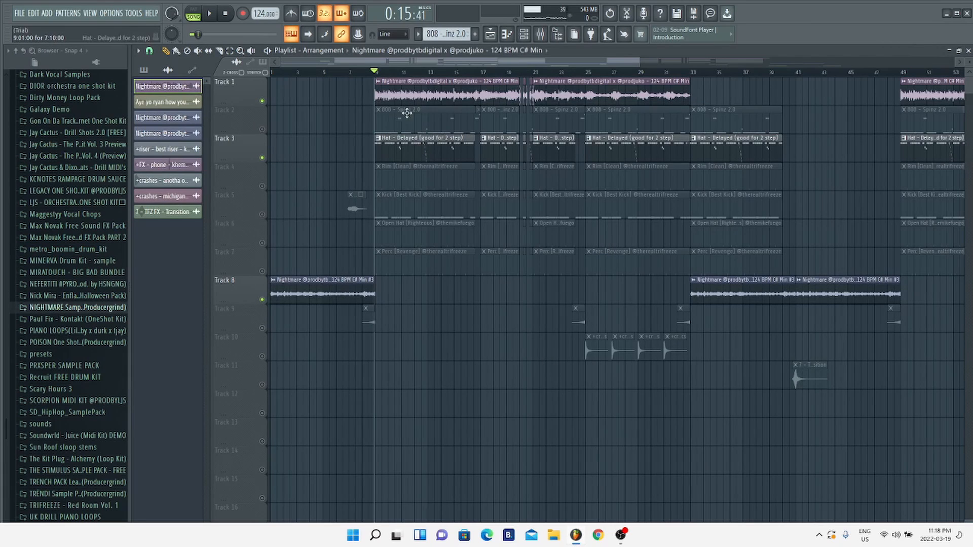
left_click(212, 16)
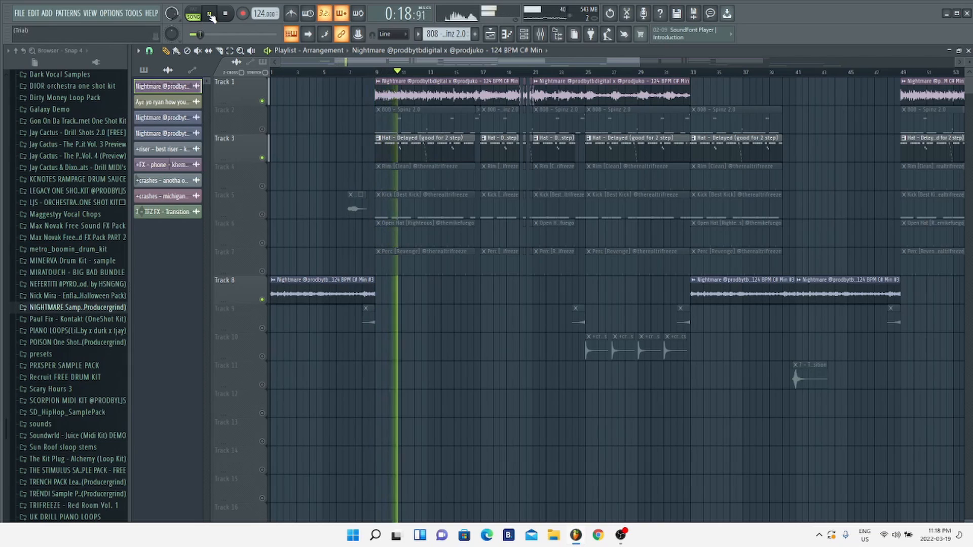
left_click(212, 18)
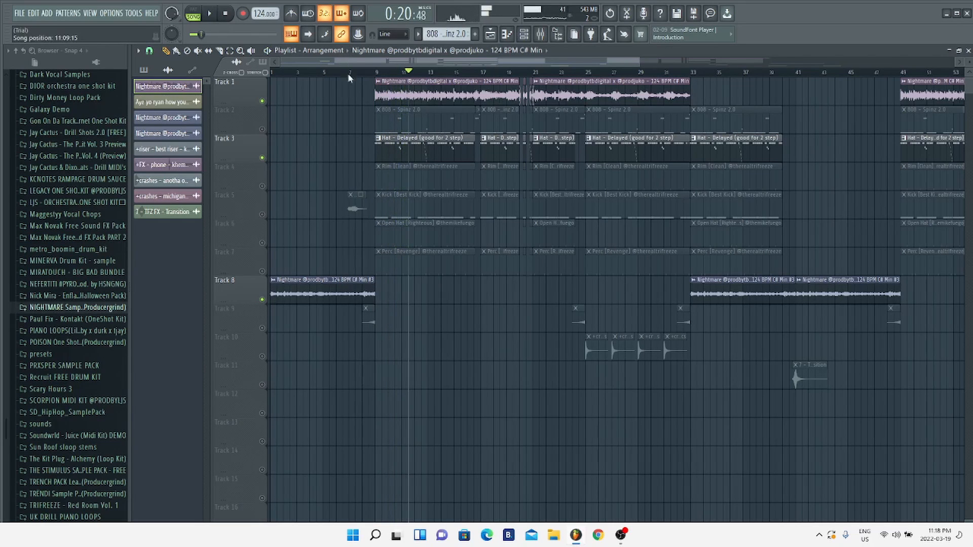
Step: Unmute the rim on Track 4, and audition it with the hats and melody from bar 9
left_click(261, 186)
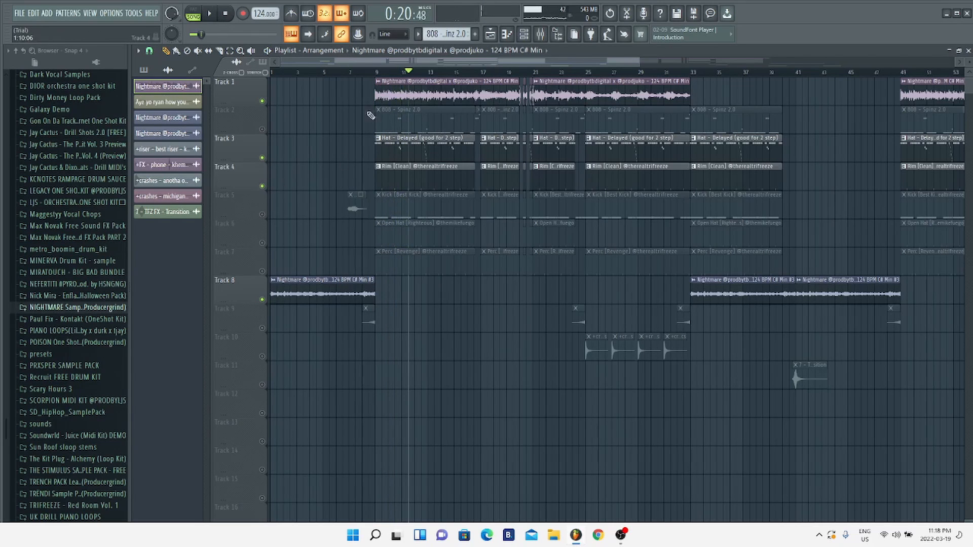
left_click(376, 70)
left_click(210, 14)
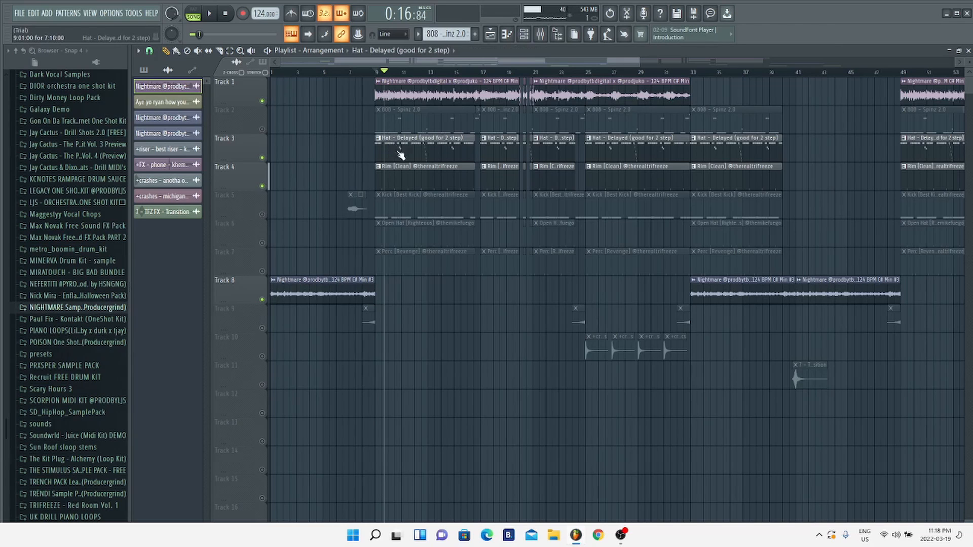
Step: Open the first Hat - Delayed pattern clip on Track 3 in the piano roll, and audition its opening notes
double_click(396, 152)
left_click_drag(356, 68, 217, 85)
scroll(309, 261, "down", 3)
scroll(224, 262, "up", 1)
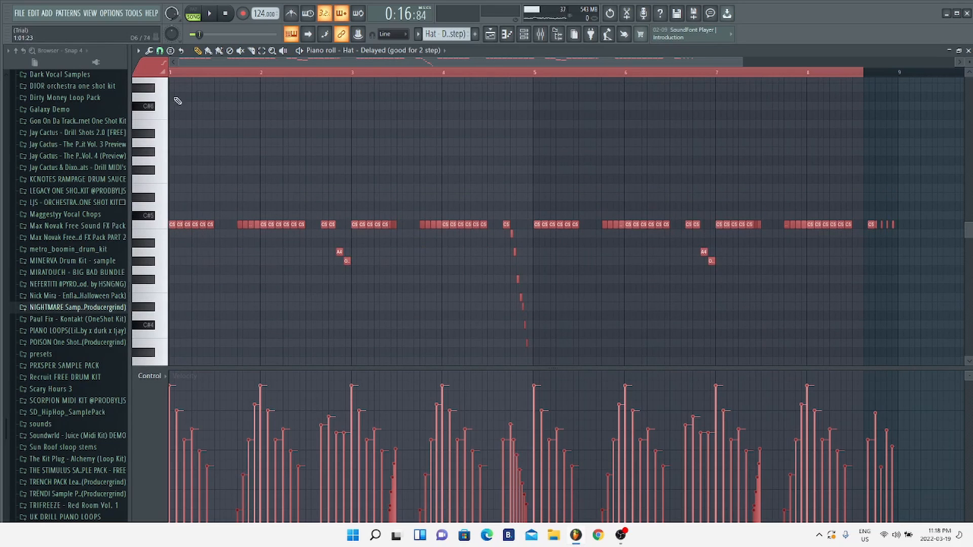
left_click(210, 15)
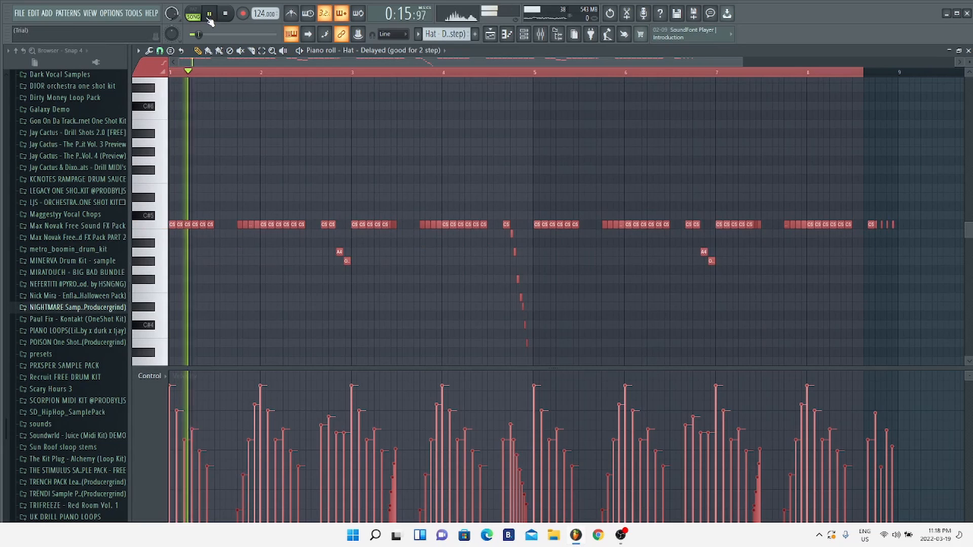
left_click(209, 15)
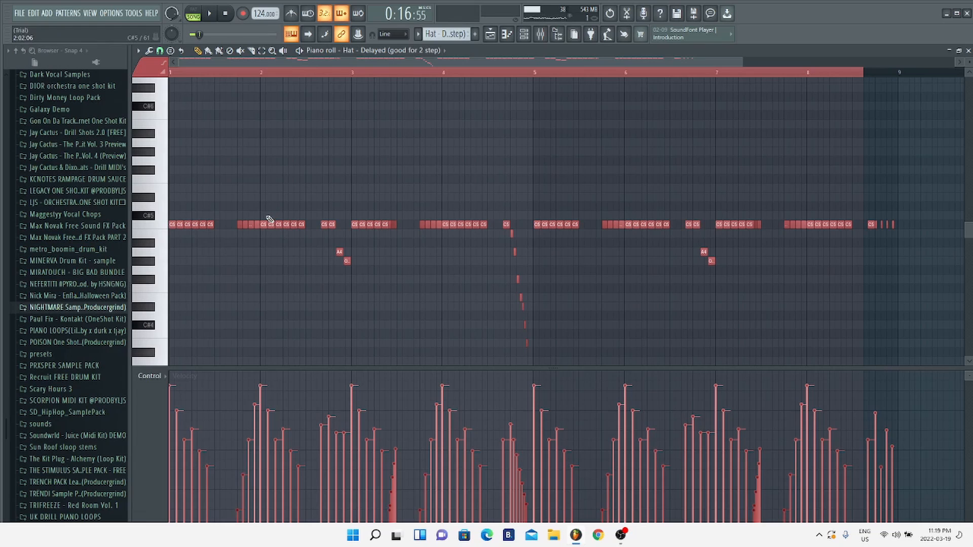
left_click(212, 19)
left_click(211, 18)
Step: Audition the descending hat roll before bar 5, move playback to the pattern's closing roll, and return to the playlist
scroll(471, 86, "right", 2)
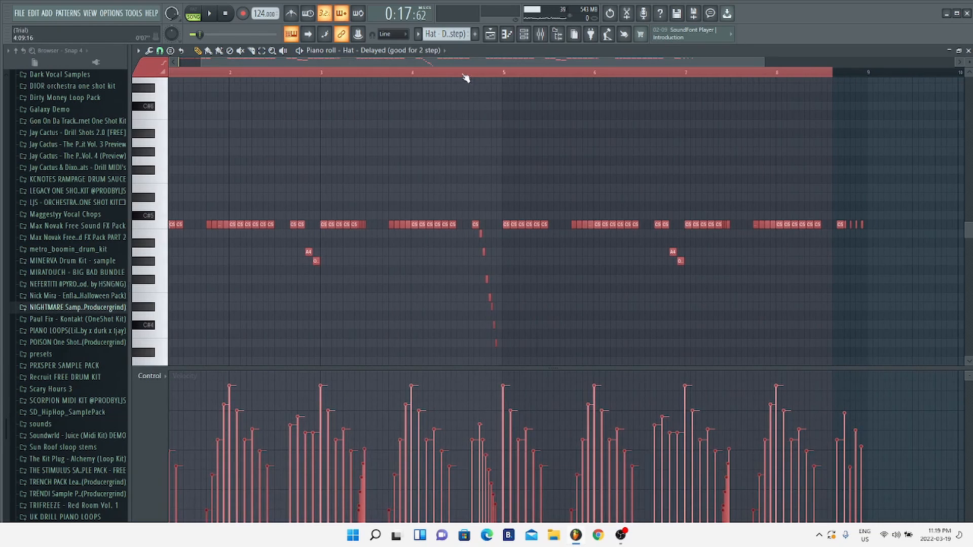
left_click(472, 72)
left_click(217, 14)
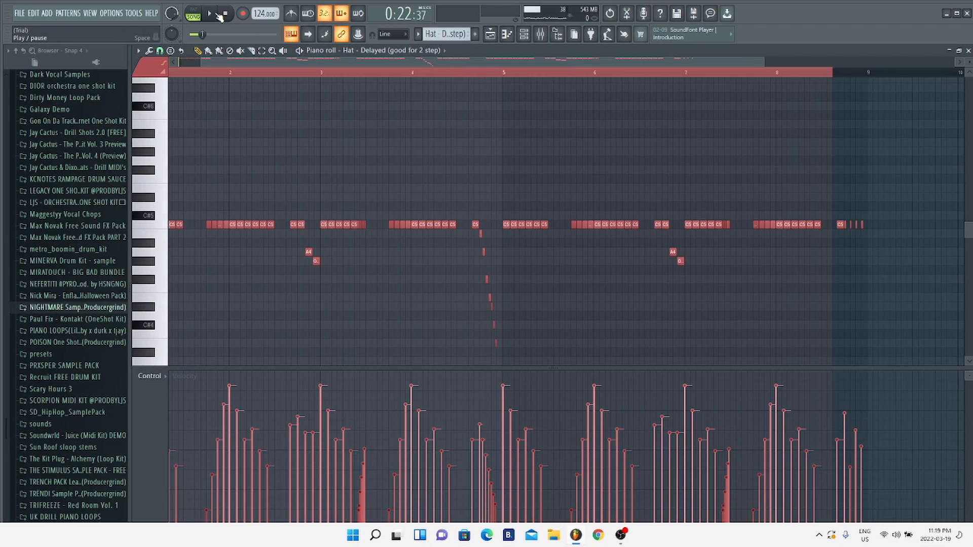
left_click(217, 15)
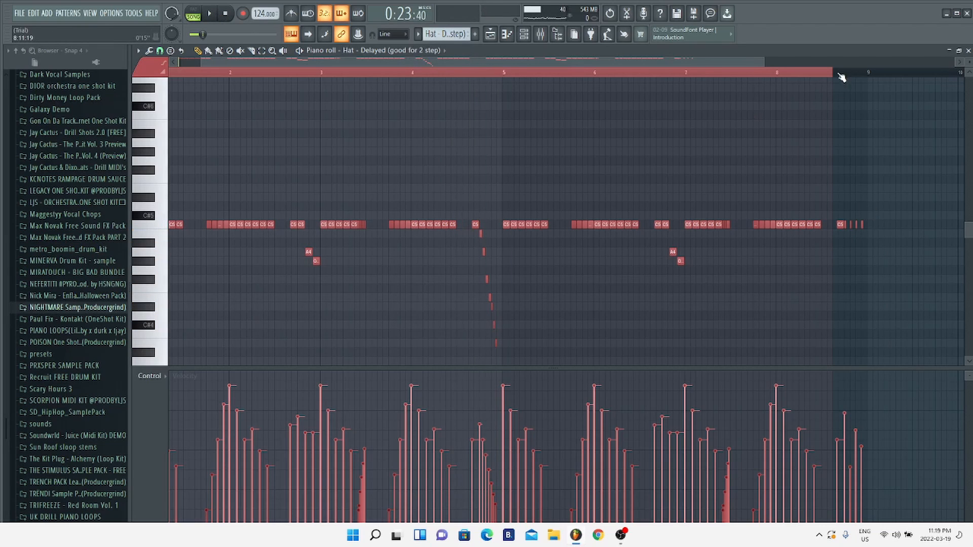
left_click(839, 74)
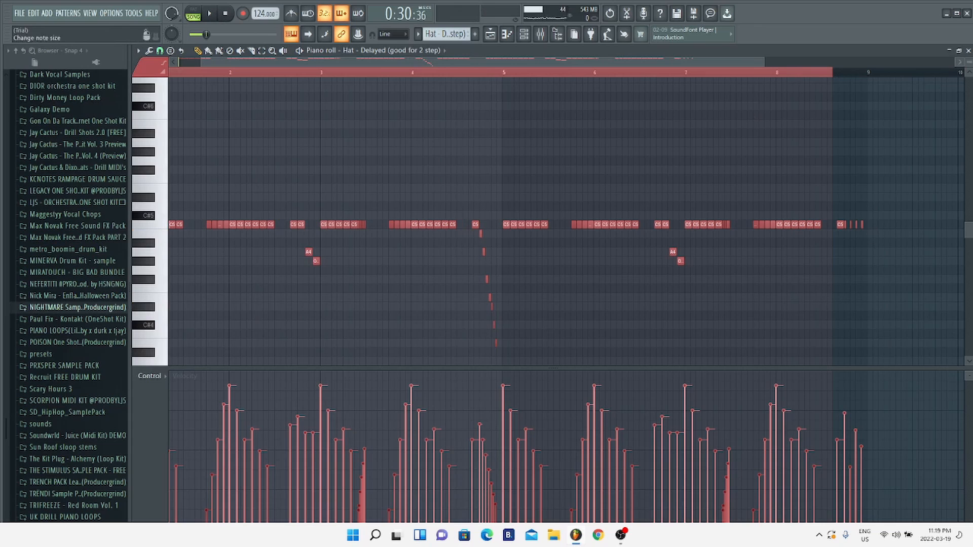
key("F5")
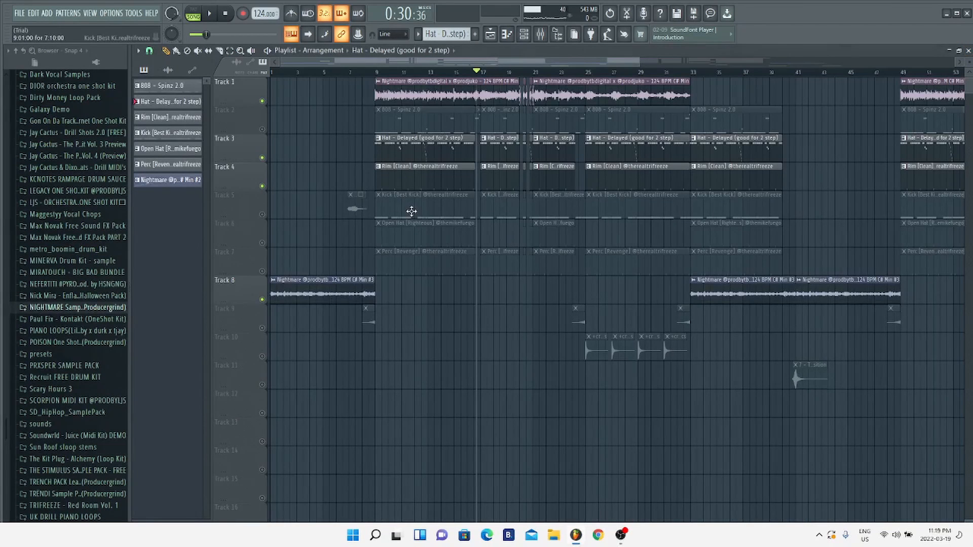
Step: Check the Rim mixer insert's effect slots and the Hat - Delayed insert's Fruity Reeverb 2, and return to the playlist
left_click(539, 36)
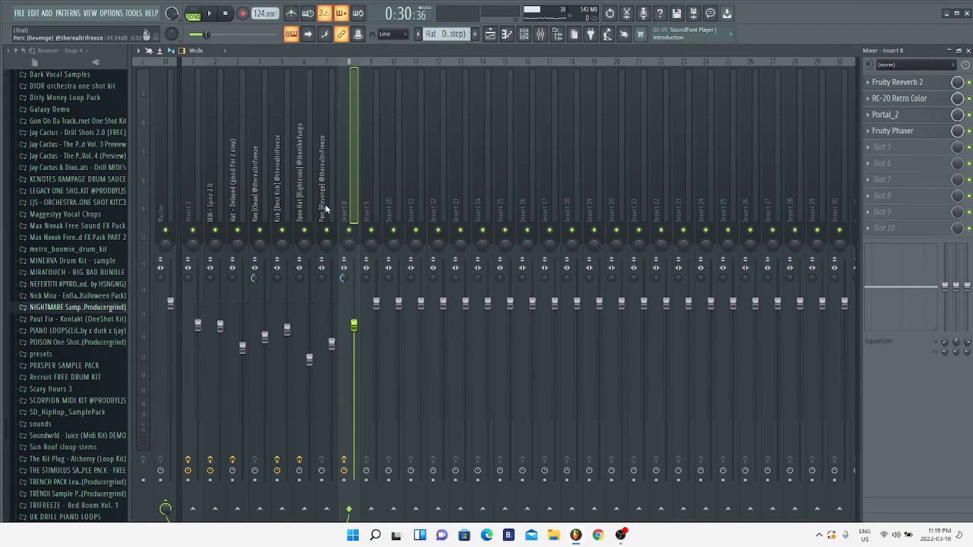
left_click(257, 206)
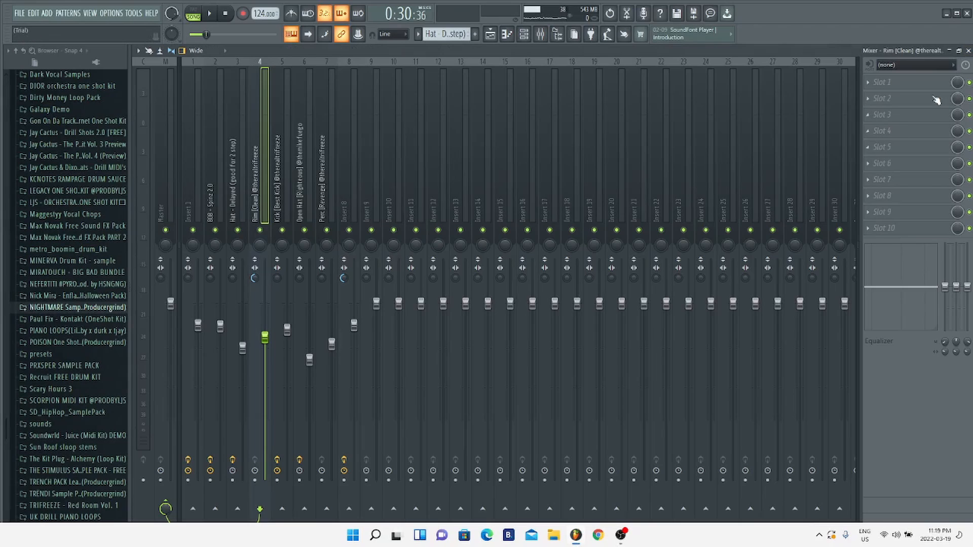
left_click(239, 195)
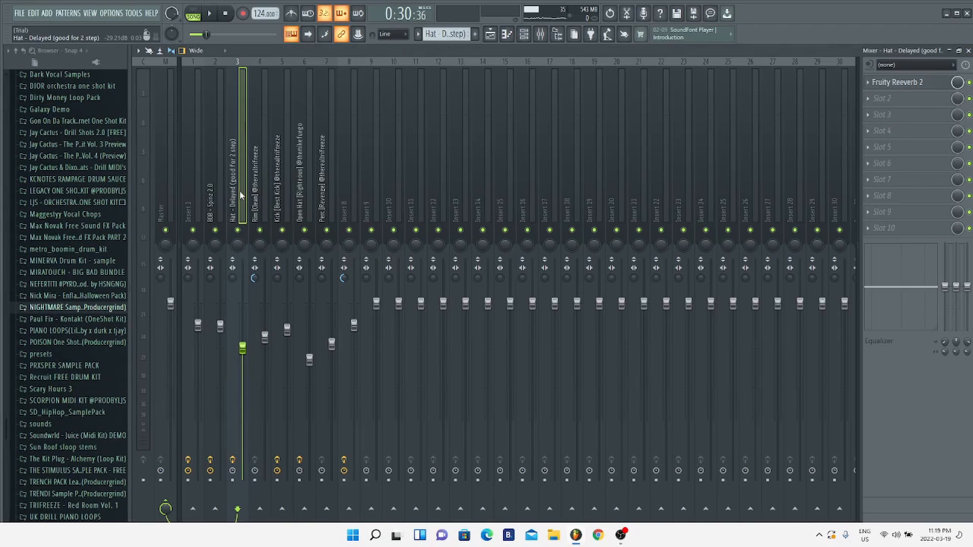
left_click(911, 87)
left_click(404, 95)
left_click(968, 51)
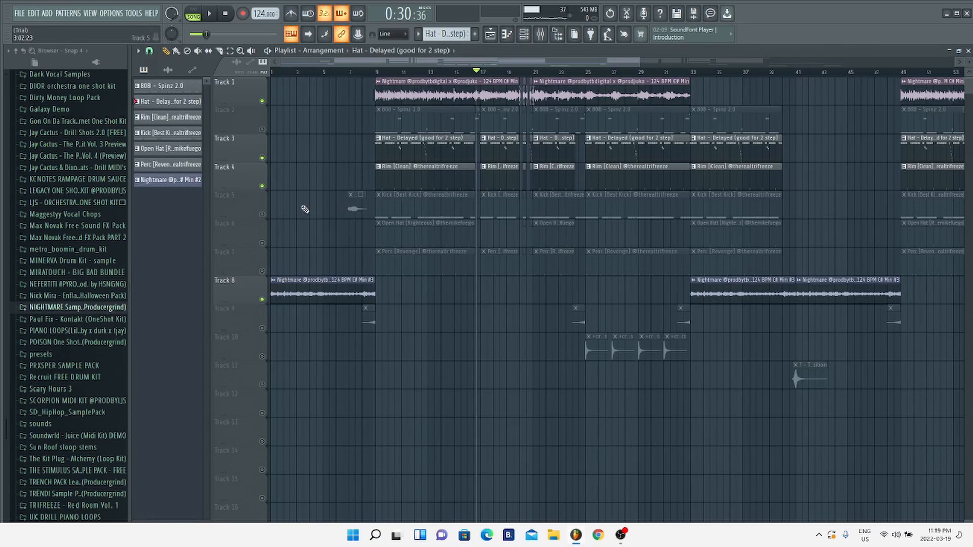
Step: Unmute the open hat on Track 6, mute Tracks 3 and 4, and play the arrangement from bar 9
left_click(262, 242)
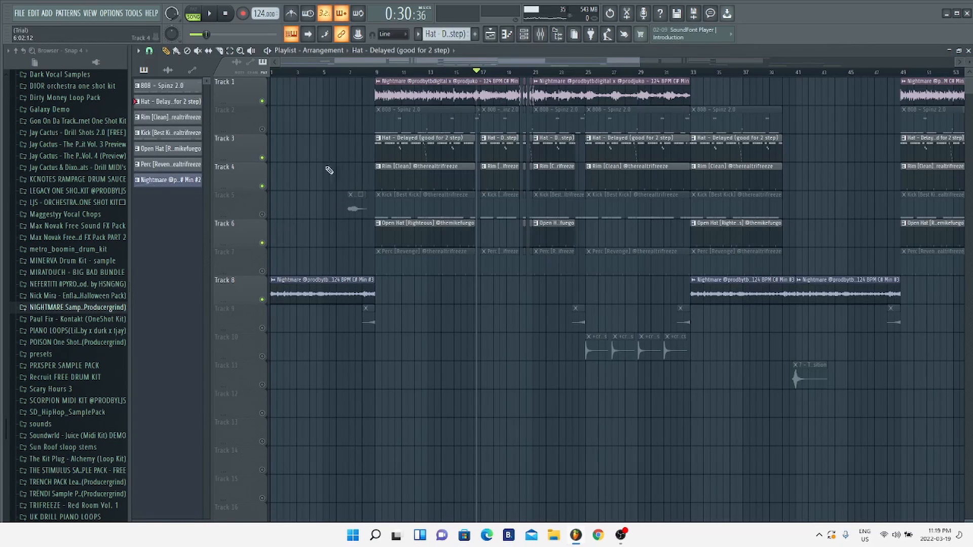
left_click(262, 186)
left_click(262, 158)
left_click(378, 75)
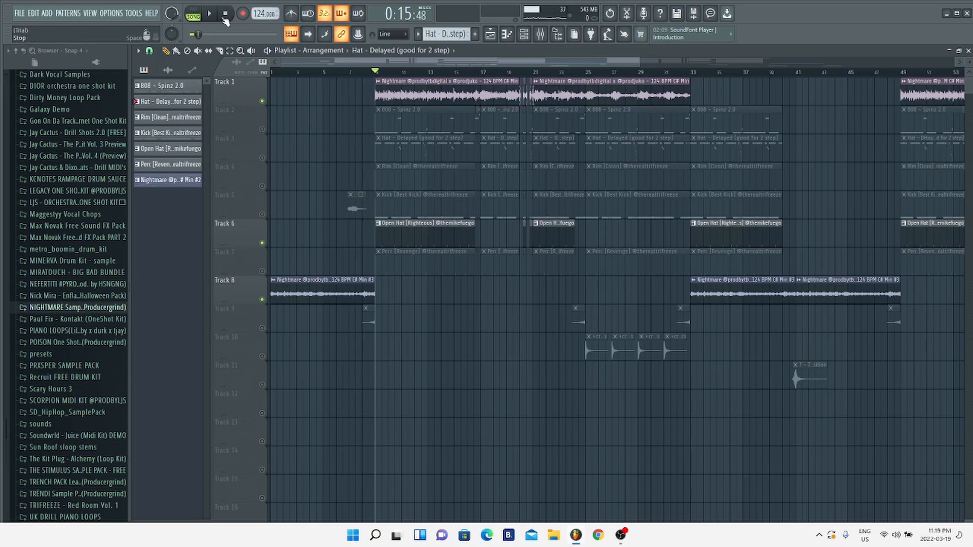
left_click(211, 15)
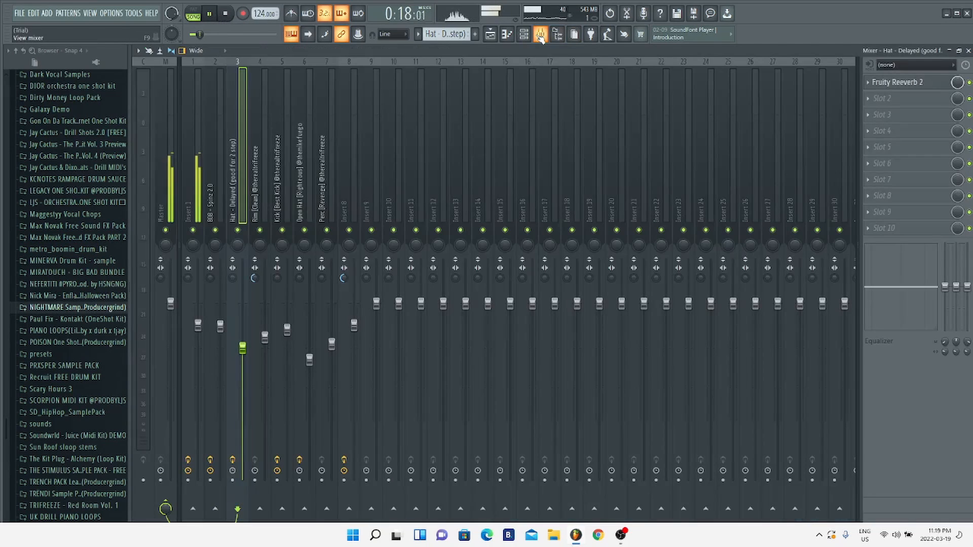
Step: Check which effects are loaded on the Open Hat mixer insert during playback, and return to the playlist
left_click(541, 35)
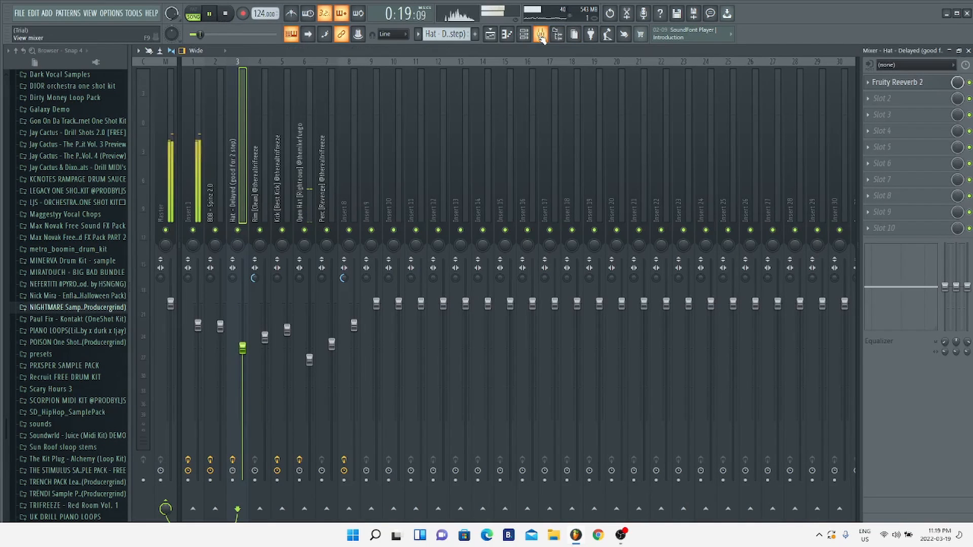
left_click(310, 191)
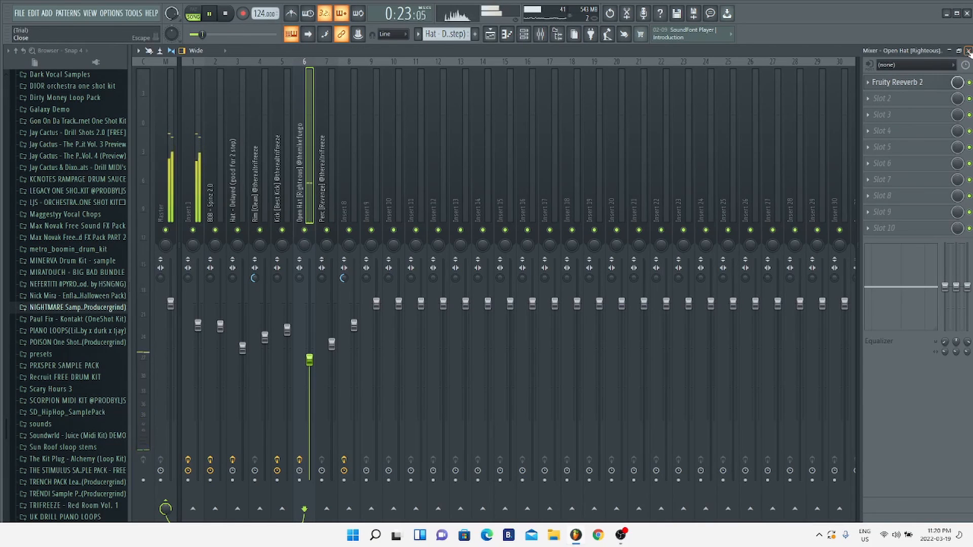
key("F5")
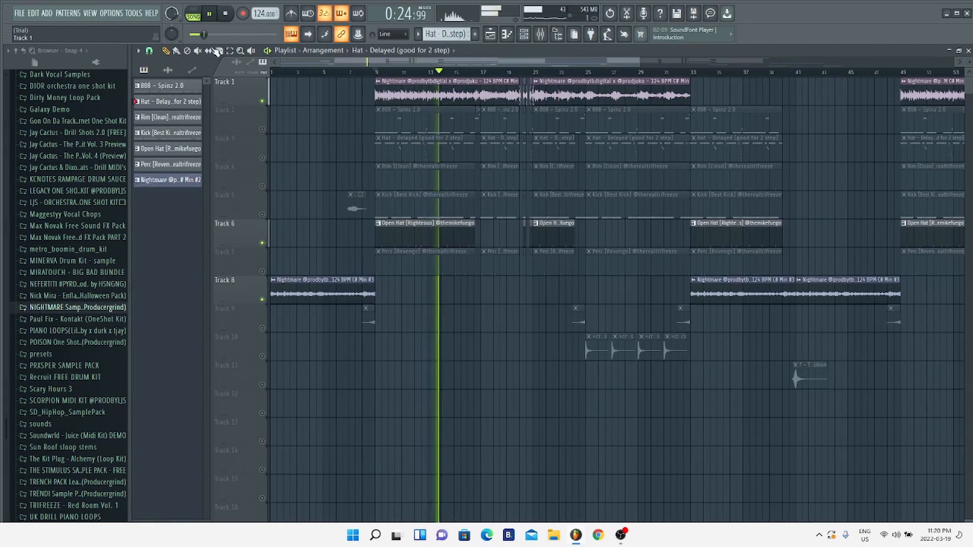
Step: Stop playback, unmute the percussion on Track 7, mute the open hat on Track 6, and audition the arrangement from bar 9
key("space")
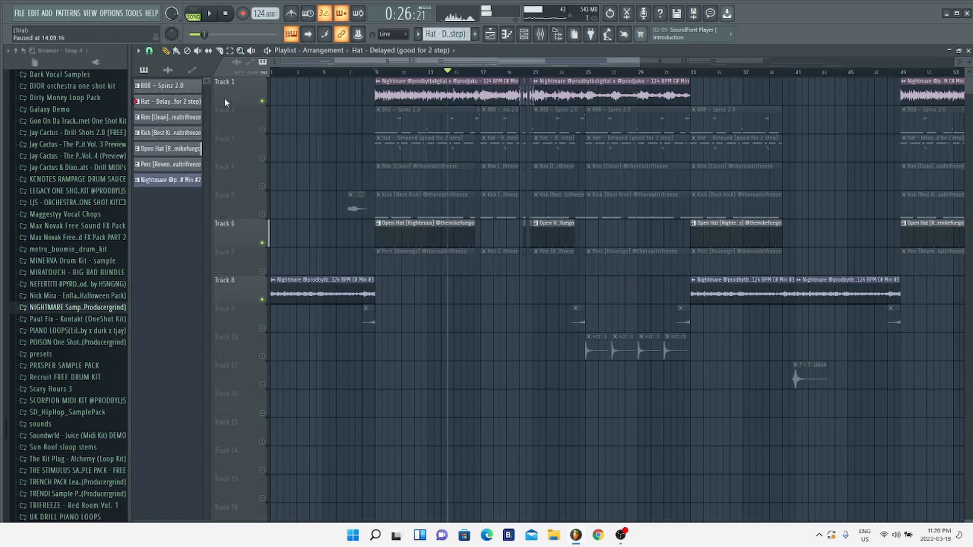
left_click(262, 271)
left_click(262, 243)
left_click(376, 71)
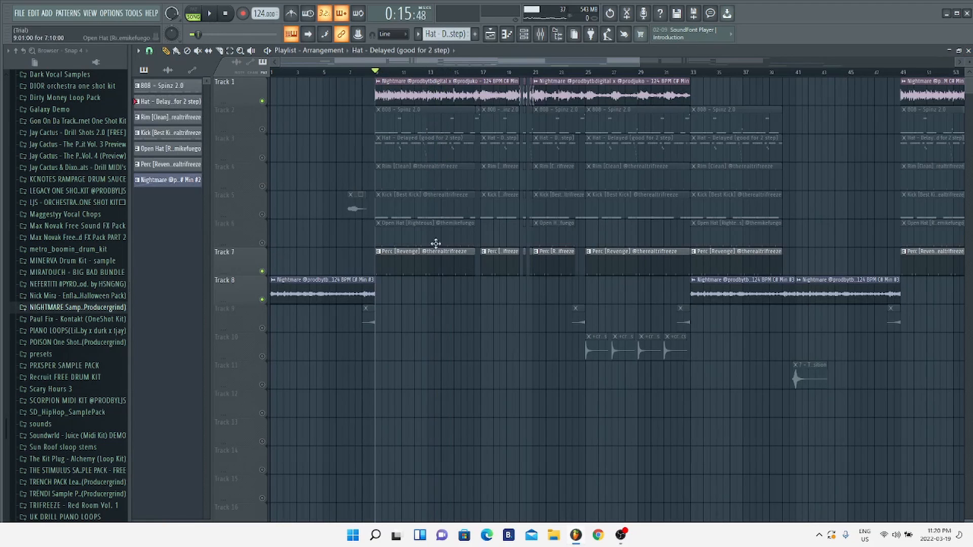
left_click(211, 18)
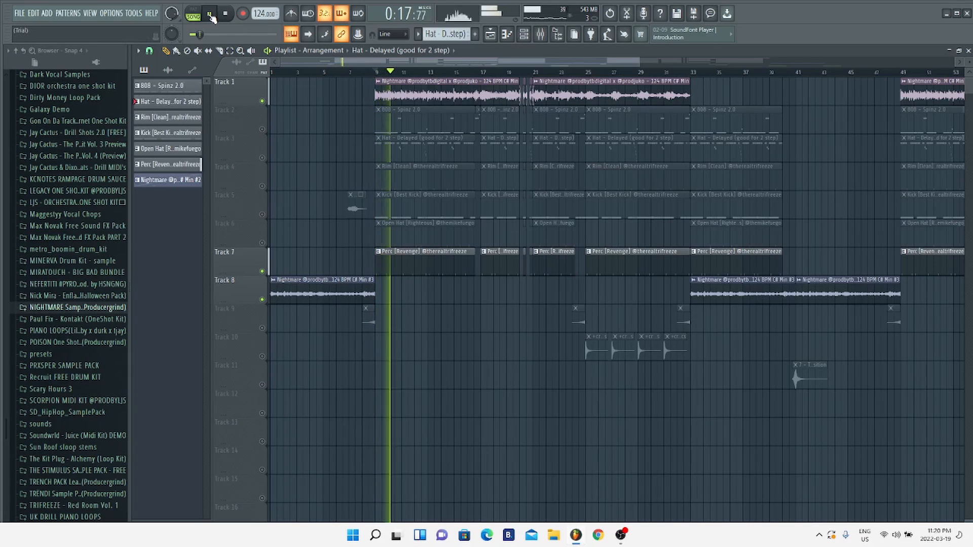
key("space")
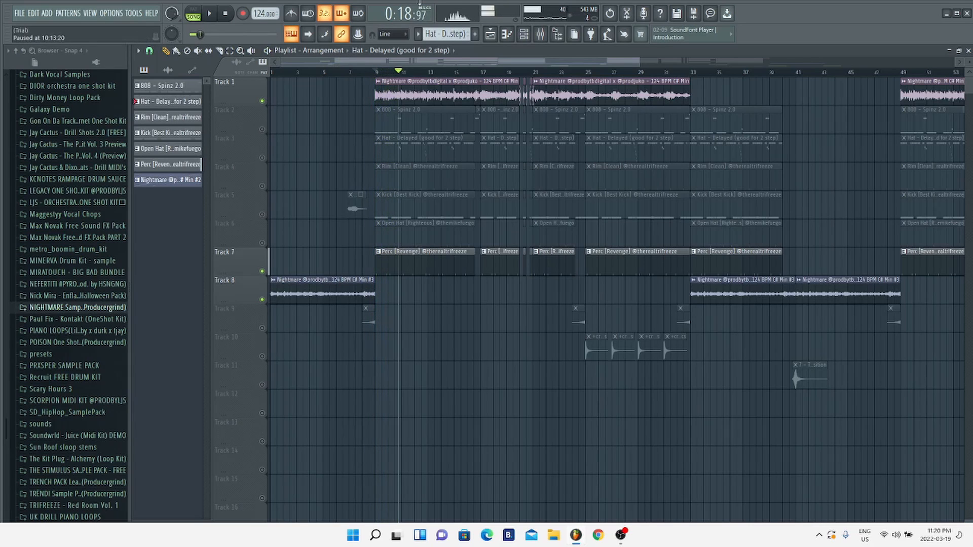
Step: Check the effect slots on the Perc mixer insert and return to the playlist
left_click(540, 33)
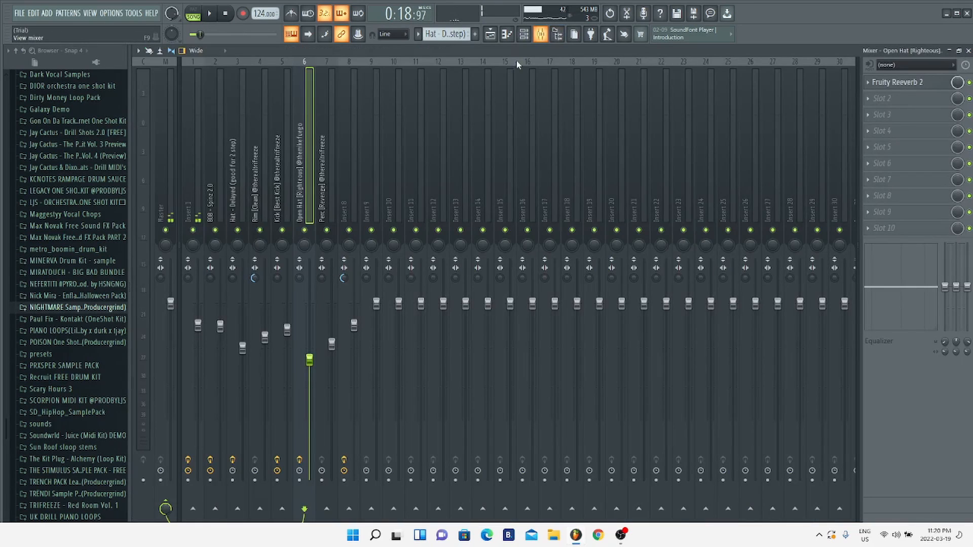
left_click(333, 203)
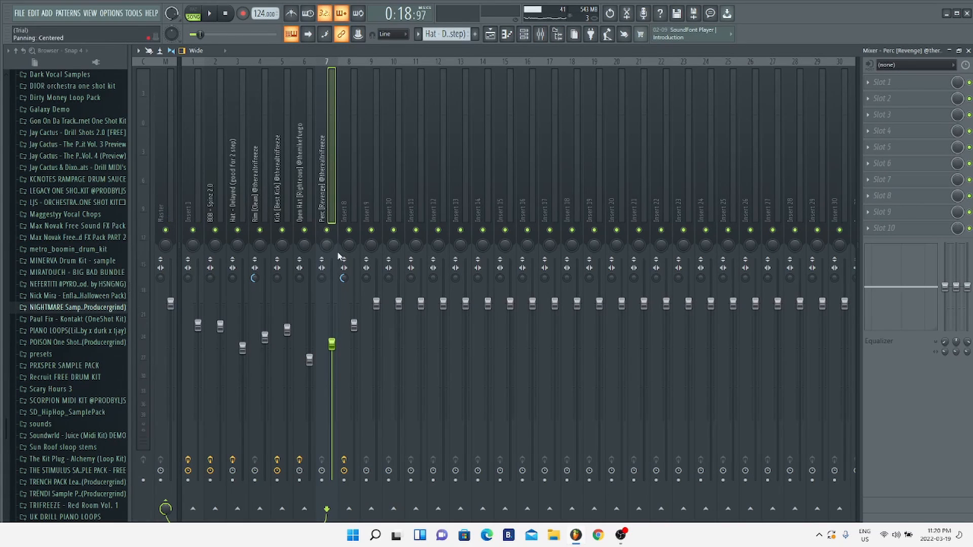
left_click(968, 51)
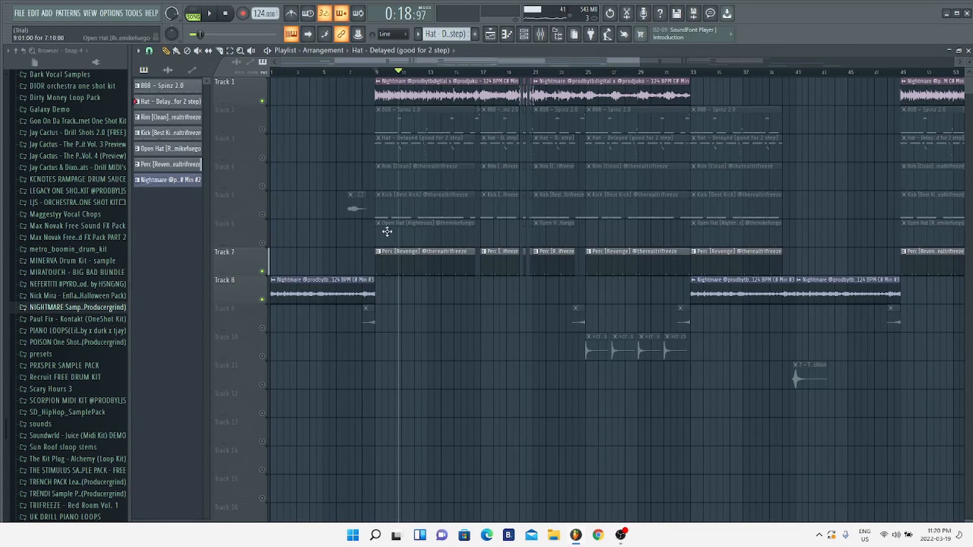
Step: Unmute Tracks 2 through 6 so that the 808, hat, rim, kick and open hat play together
left_click(262, 242)
left_click(262, 215)
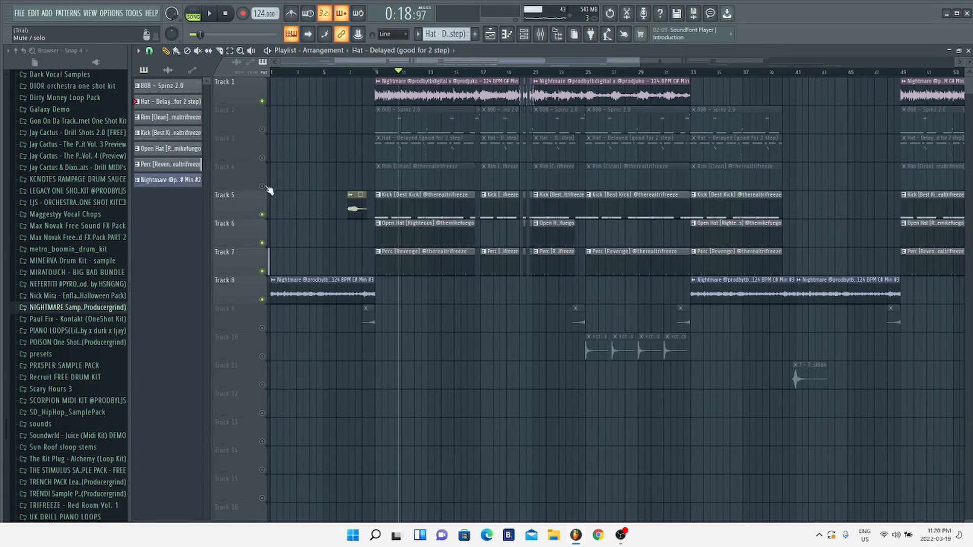
left_click(262, 186)
left_click(263, 158)
left_click(262, 129)
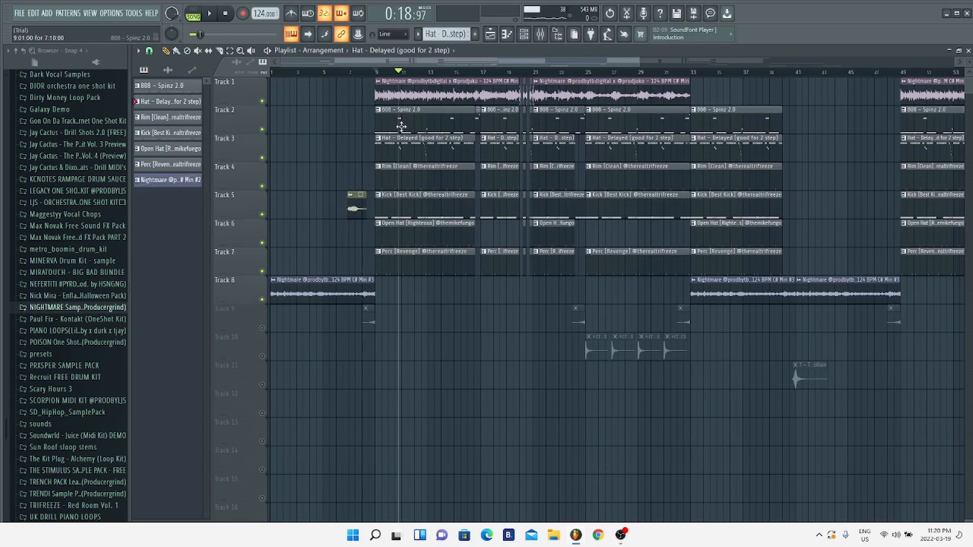
Step: Examine the kick pattern's notes in the piano roll, and look over the full arrangement in the playlist
double_click(409, 213)
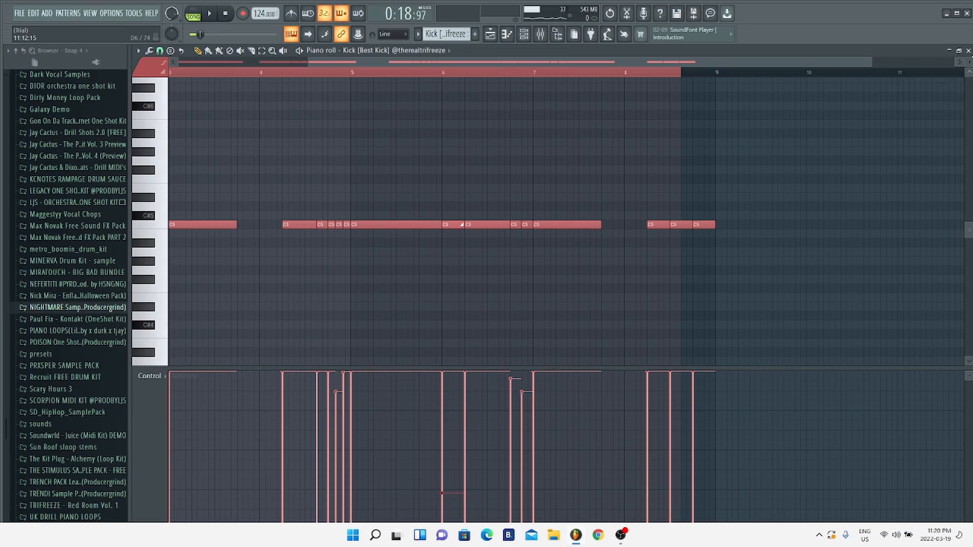
key("Escape")
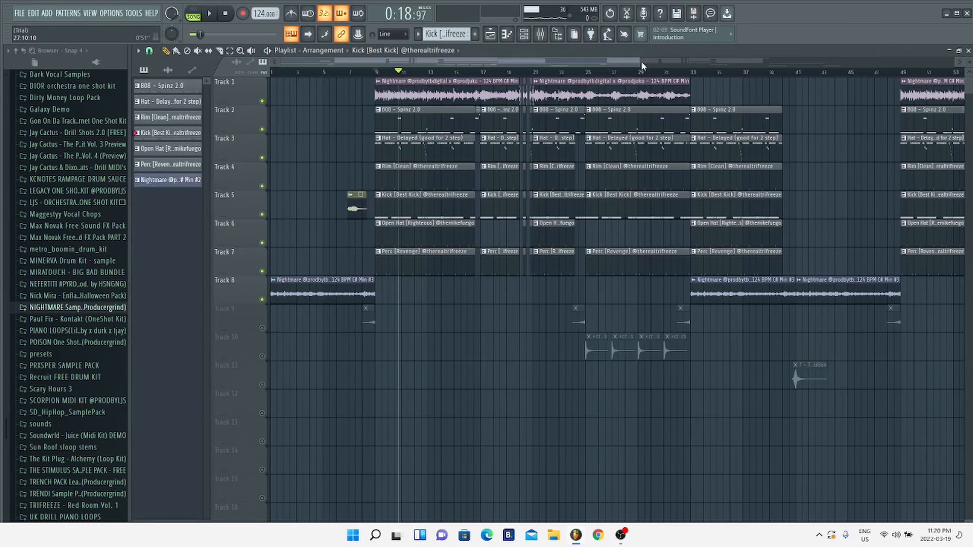
left_click_drag(640, 61, 944, 93)
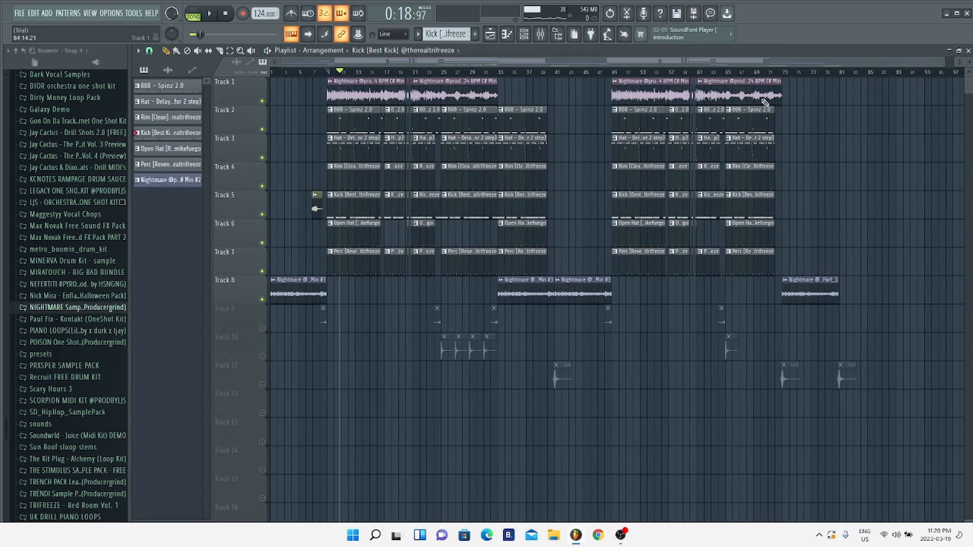
left_click_drag(941, 60, 659, 62)
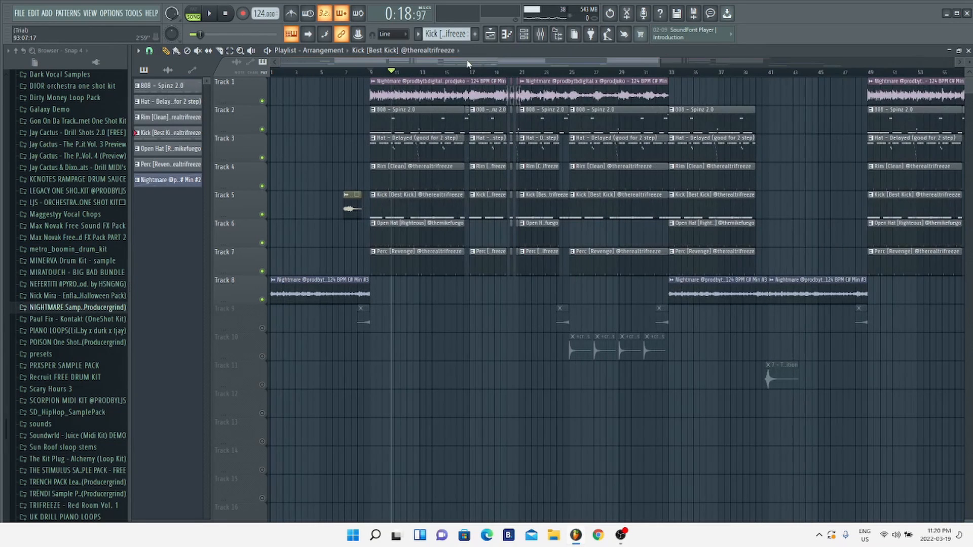
Step: Inspect both Fruity Limiters and the Fruity Compressor on the 808 - Spinz 2.0 mixer insert, and return to the playlist
left_click(540, 34)
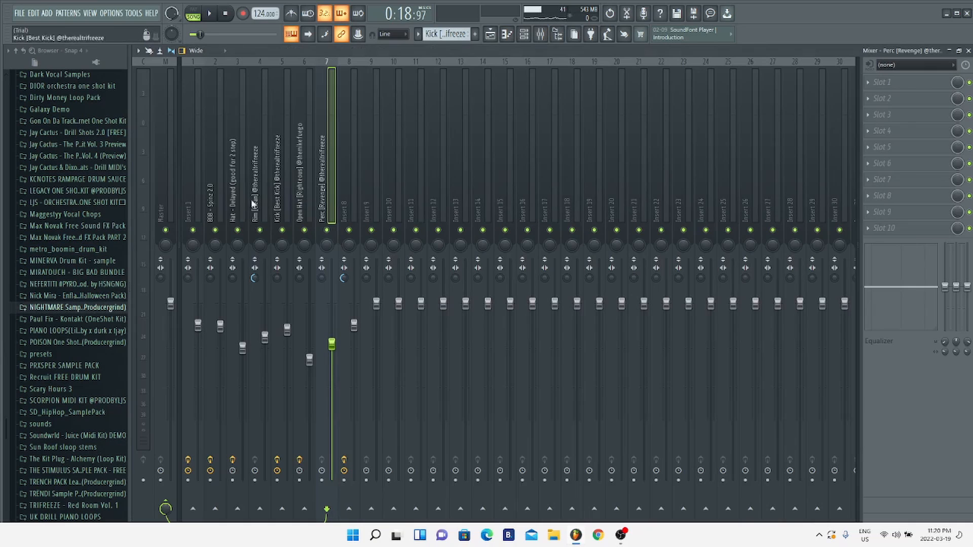
left_click(221, 196)
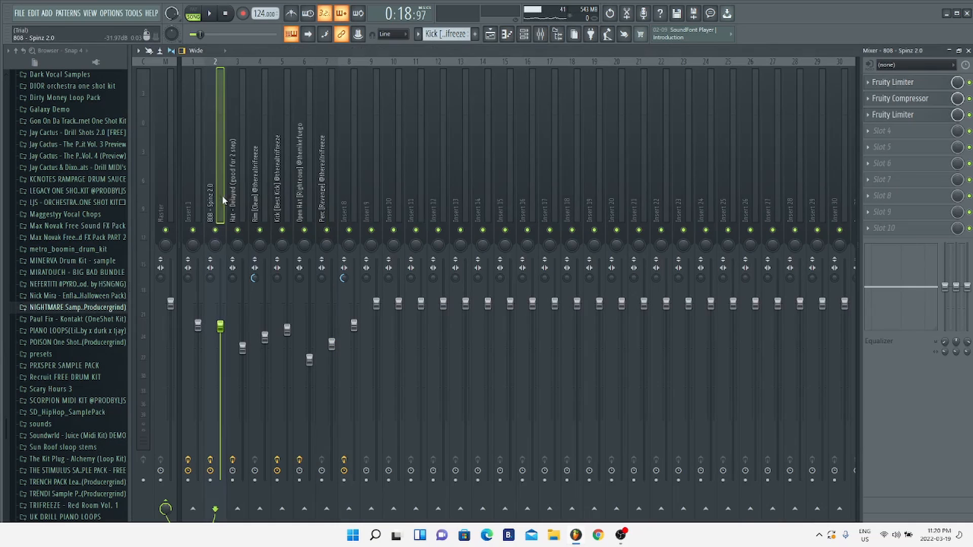
left_click(938, 83)
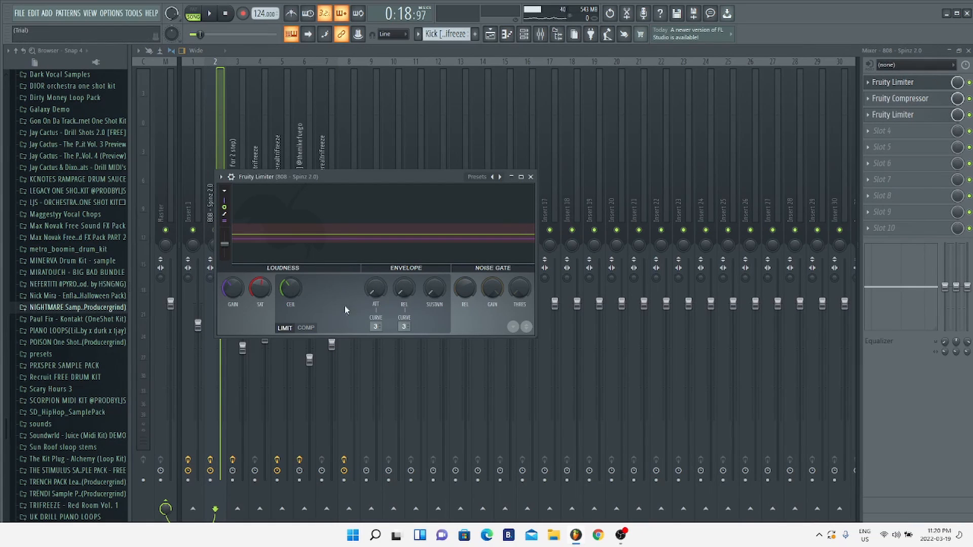
left_click(531, 176)
left_click(900, 98)
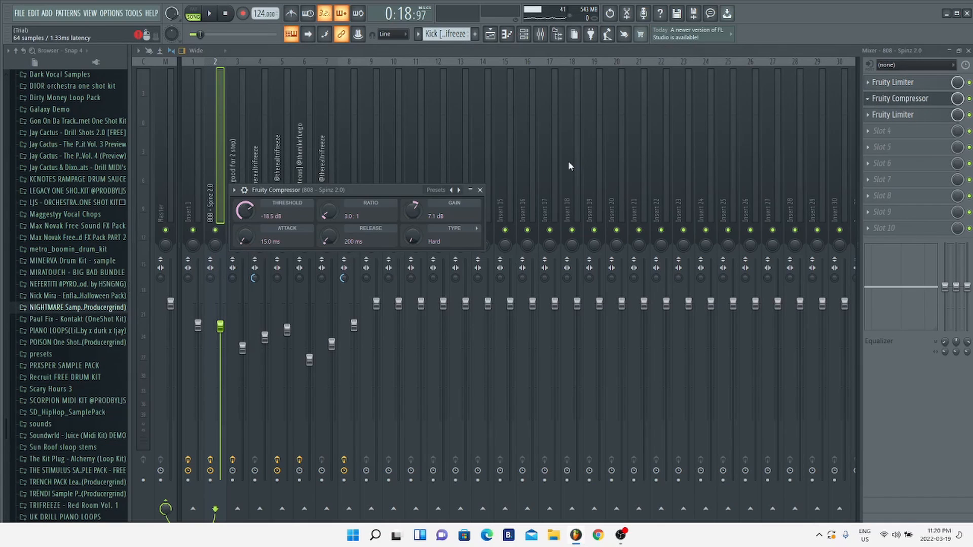
left_click(480, 190)
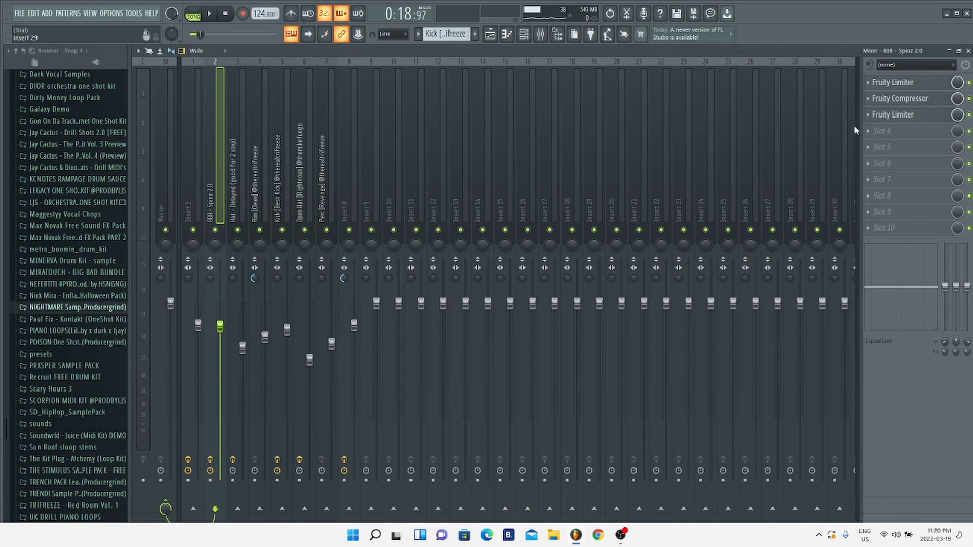
left_click(893, 116)
left_click(456, 100)
left_click(968, 50)
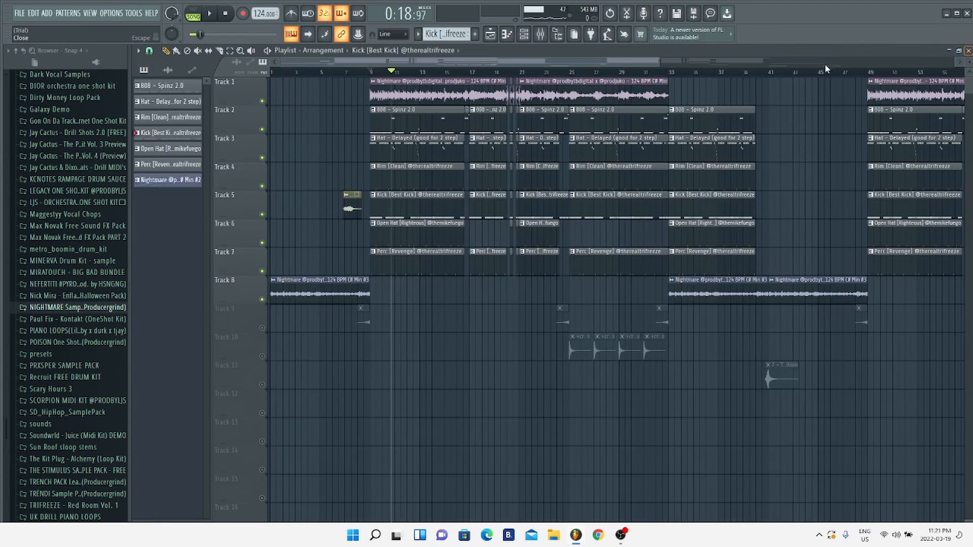
Step: Return playback to bar 9 and unmute the risers on Track 9 and the crashes on Track 10
key("space")
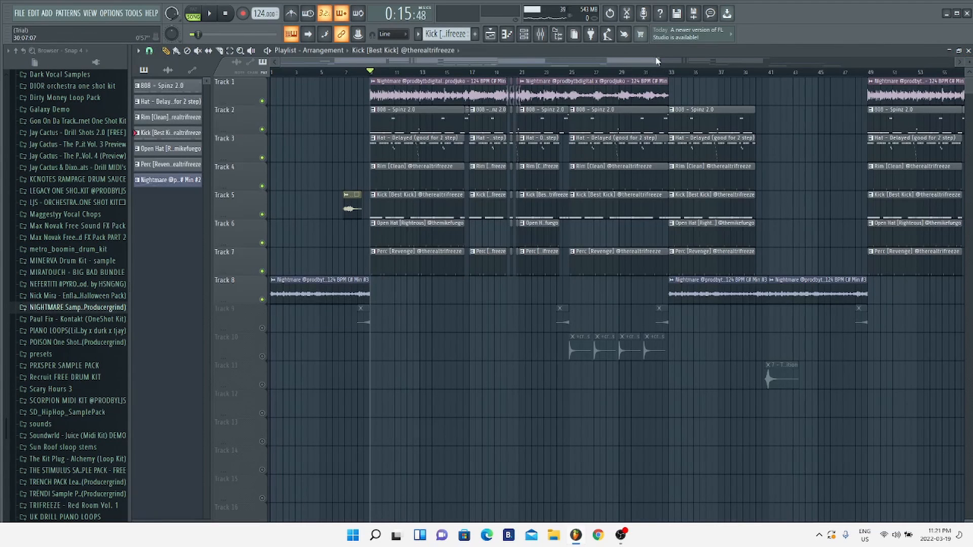
left_click_drag(658, 62, 900, 82)
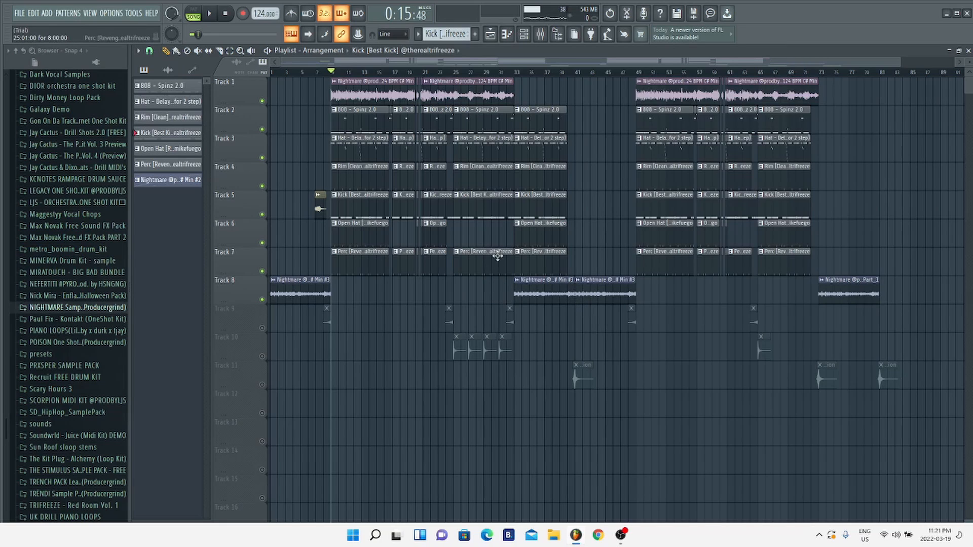
left_click(260, 327)
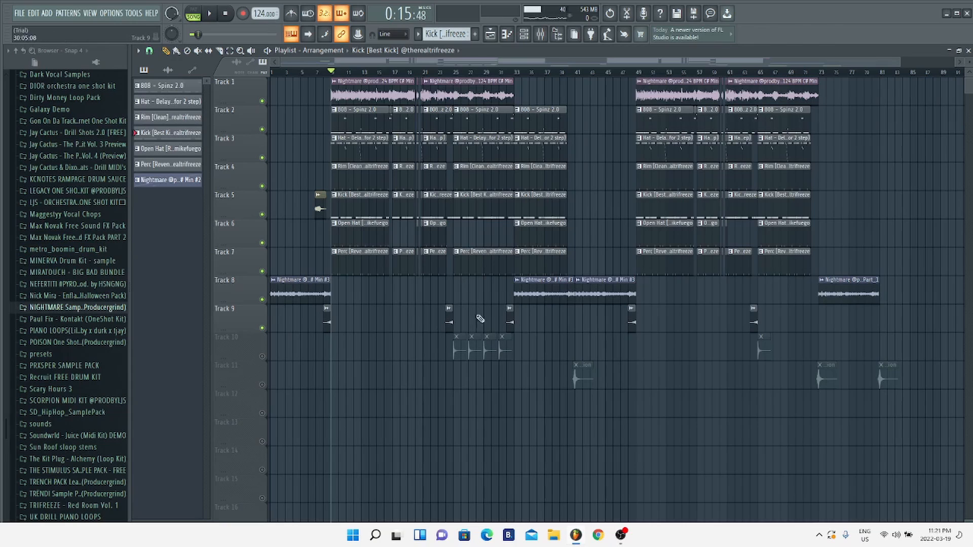
left_click(260, 355)
Step: Play the arrangement from bar 24 to audition the riser and the crashes that start at bar 25
left_click(453, 72)
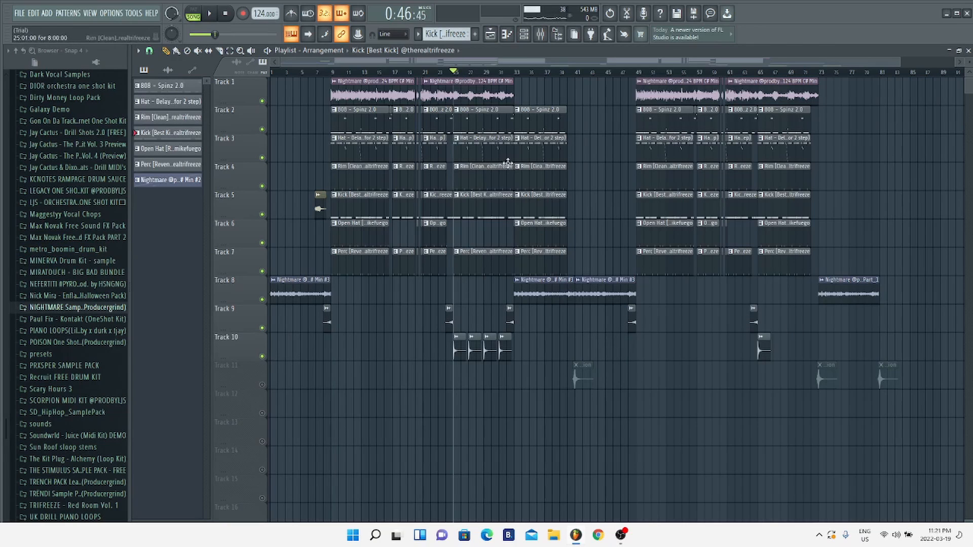
left_click(444, 72)
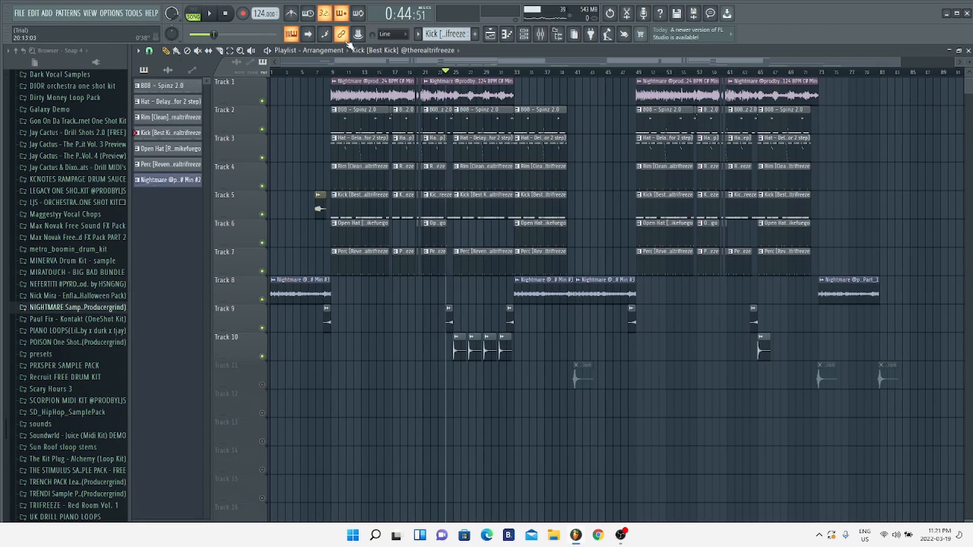
left_click(212, 16)
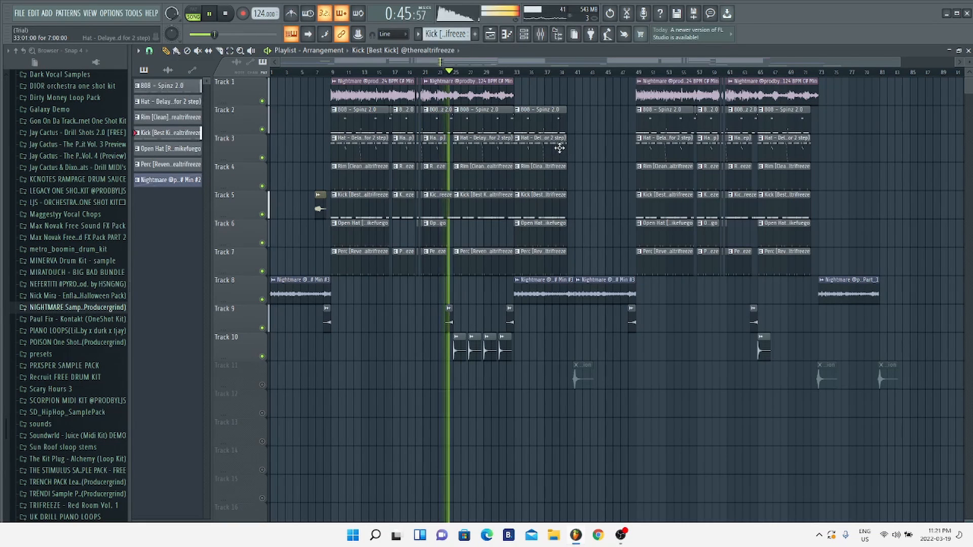
left_click(213, 15)
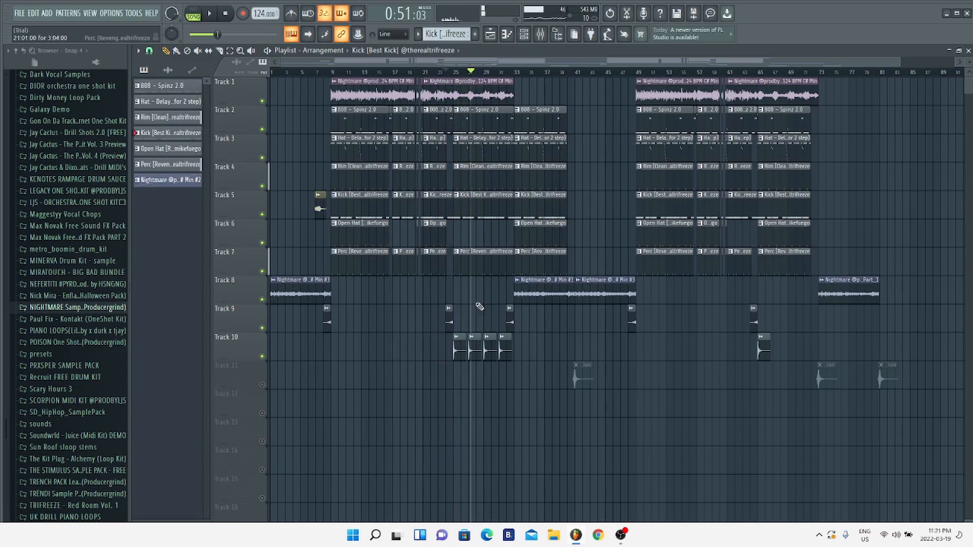
Step: Unmute the transition effects on Track 11 and place the playback position at bar 41
left_click(262, 384)
left_click(576, 73)
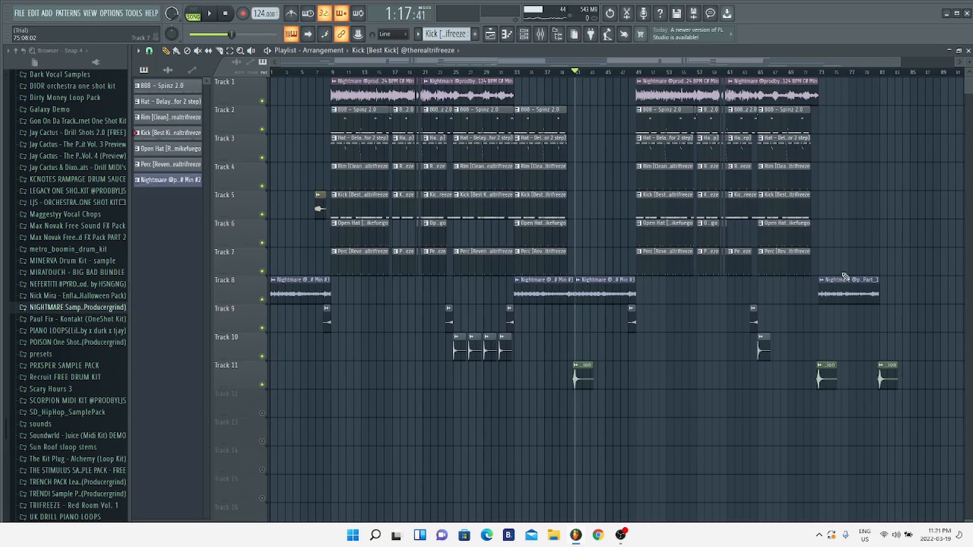
left_click(574, 72)
Step: Check the sample settings of the TFZ FX - Transition clip, and audition the transition around bar 41
double_click(581, 367)
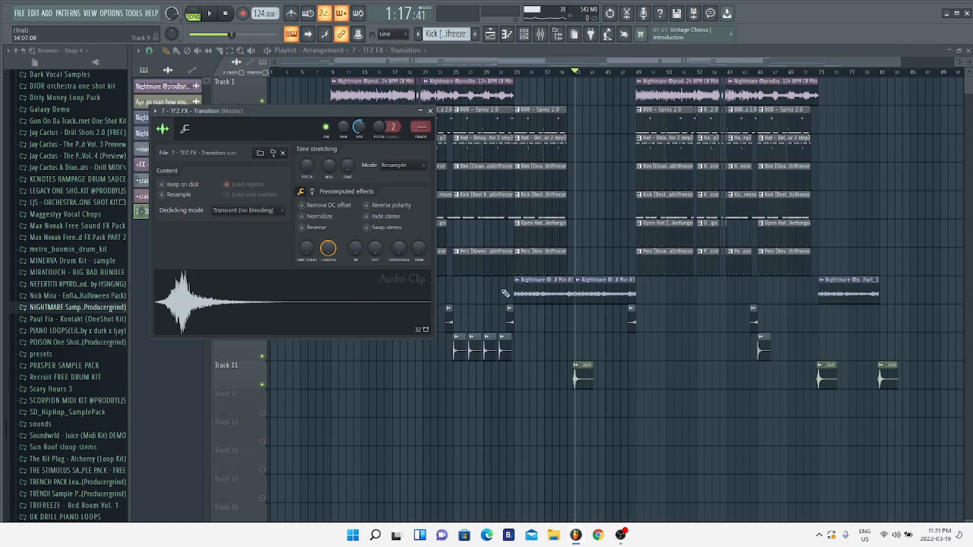
left_click(431, 111)
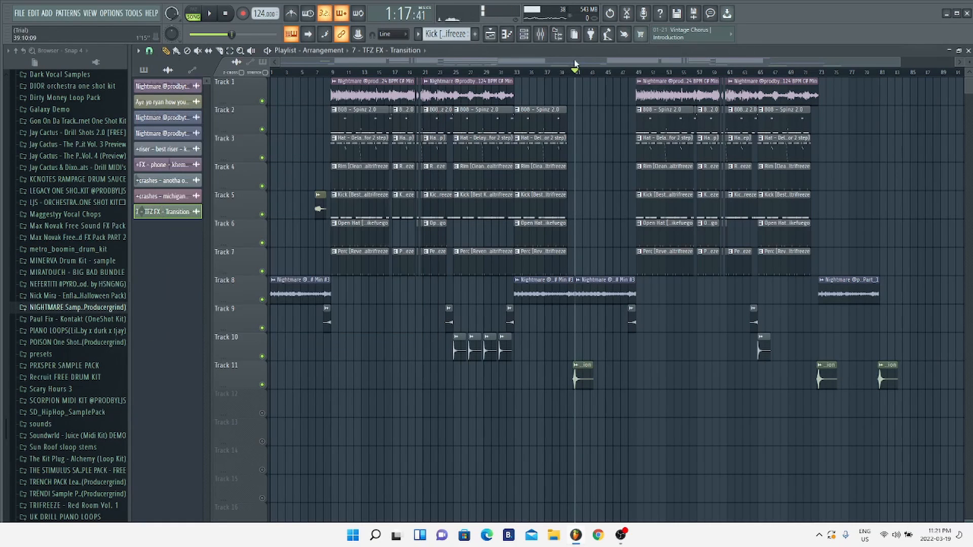
left_click(210, 14)
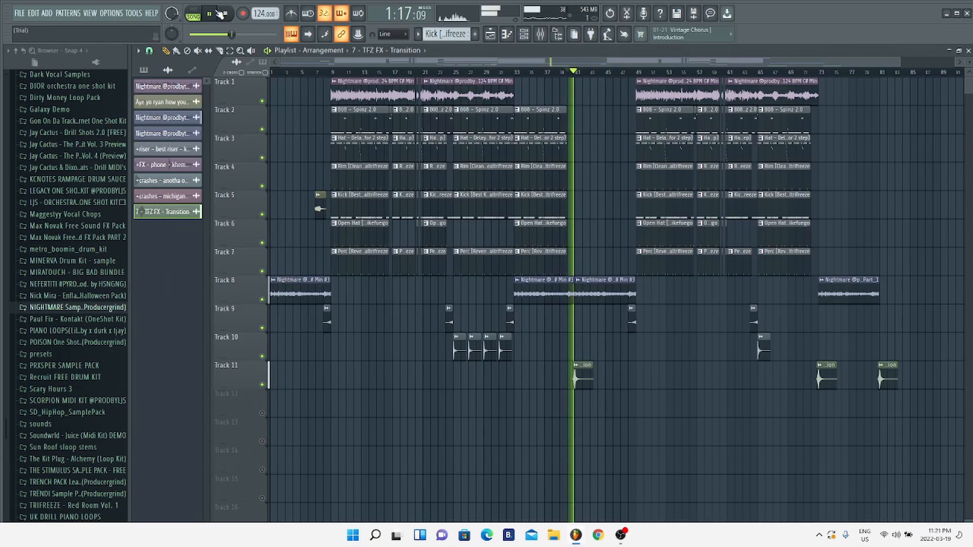
left_click(220, 14)
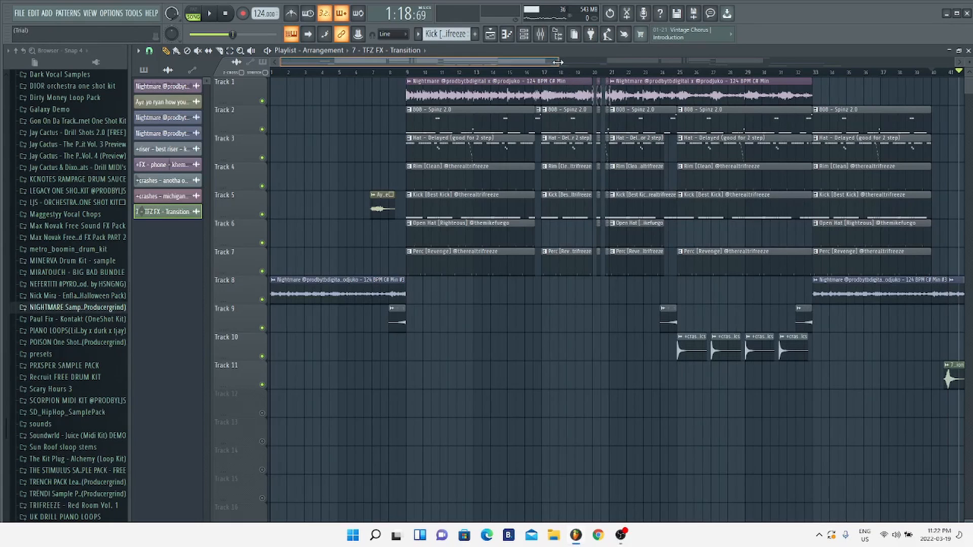
Step: Audition the cut-outs in the drums and sample around bar 20, and move the playback position to bar 19
left_click_drag(559, 62, 531, 62)
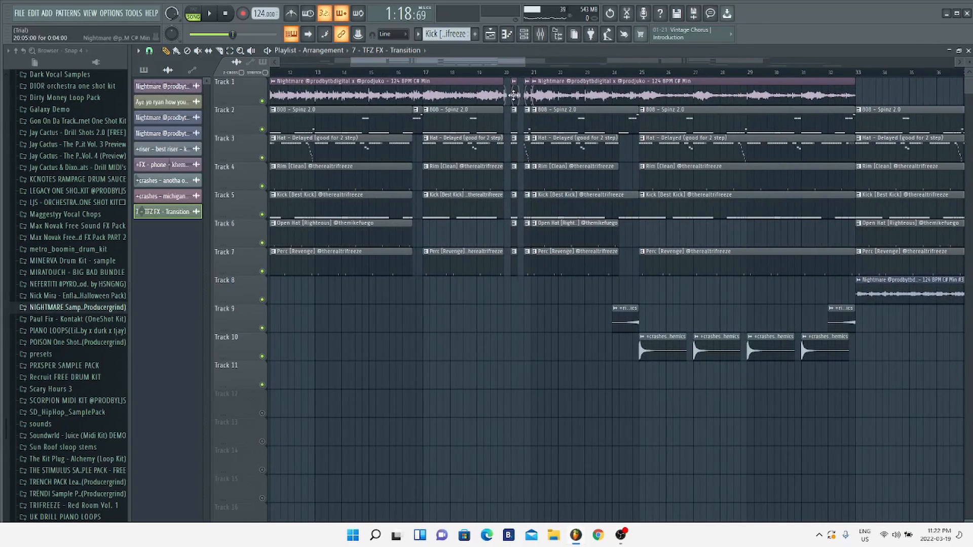
left_click(490, 72)
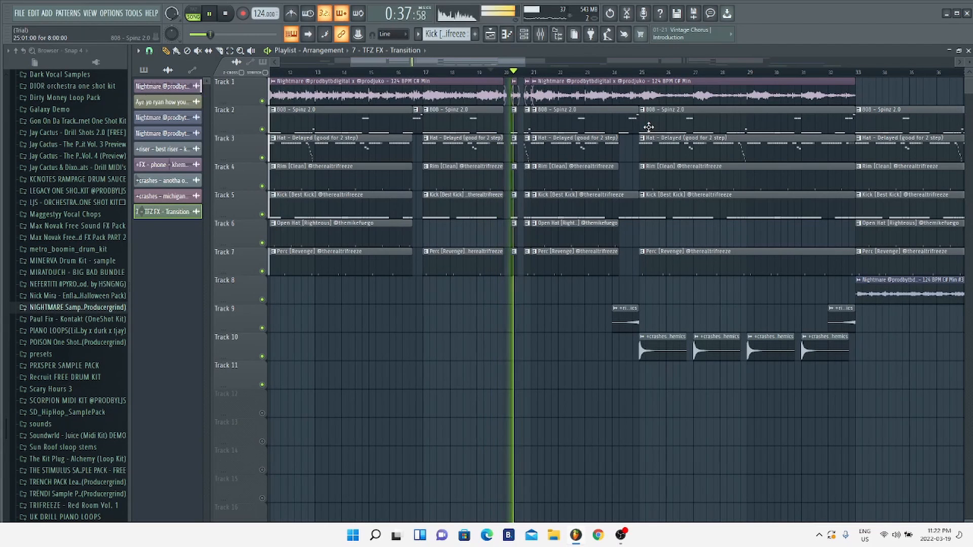
key("space")
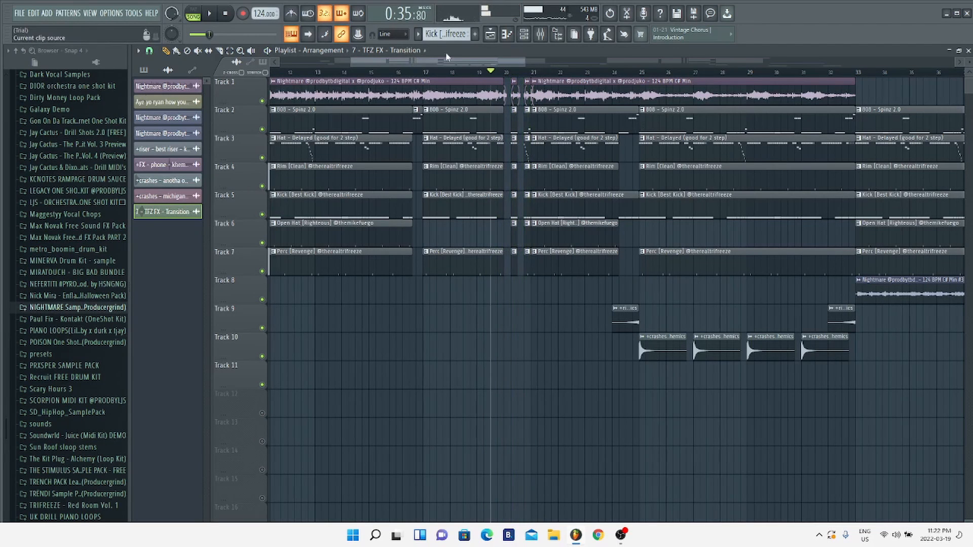
left_click(477, 73)
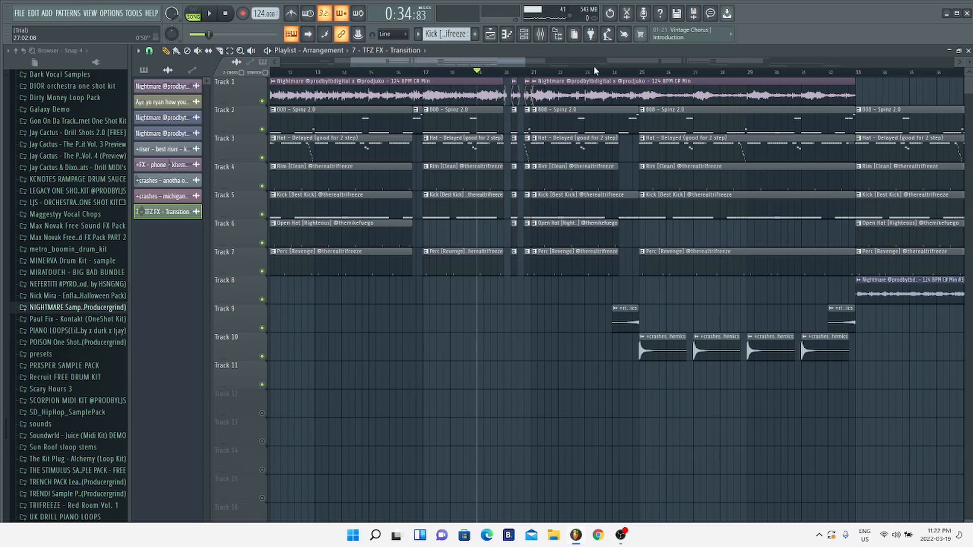
Step: Check the declicking mode options in the sample settings of the Track 1 Nightmare clip near bar 20
left_click_drag(526, 59, 469, 62)
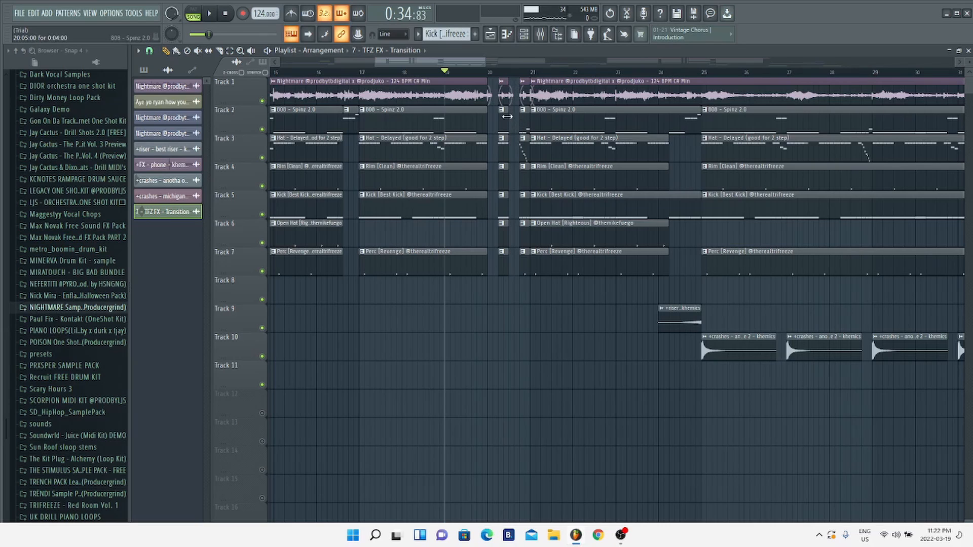
left_click(218, 50)
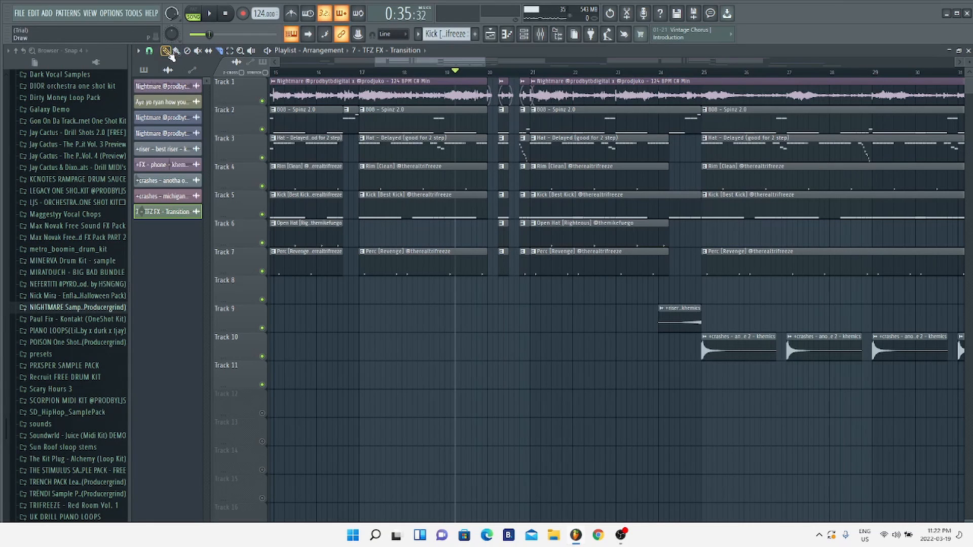
left_click(481, 73)
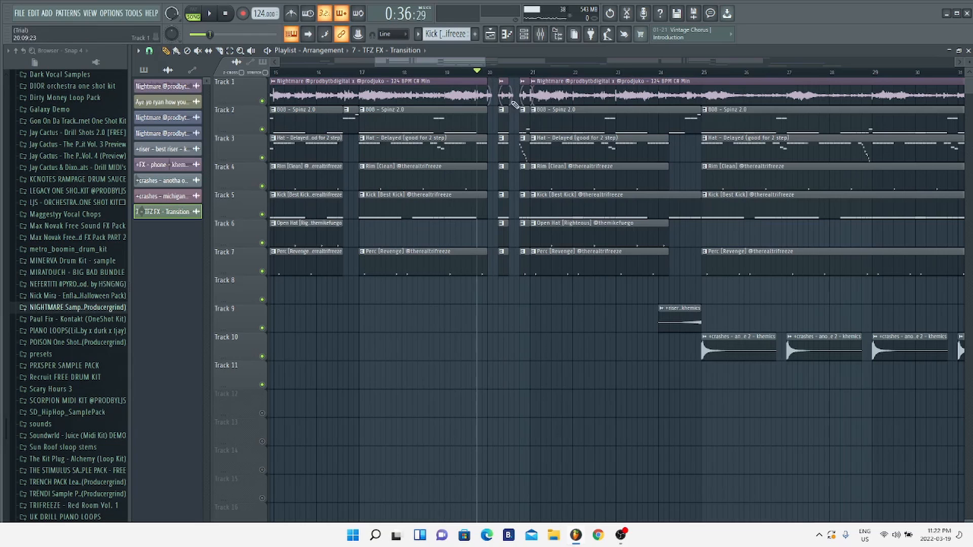
double_click(503, 89)
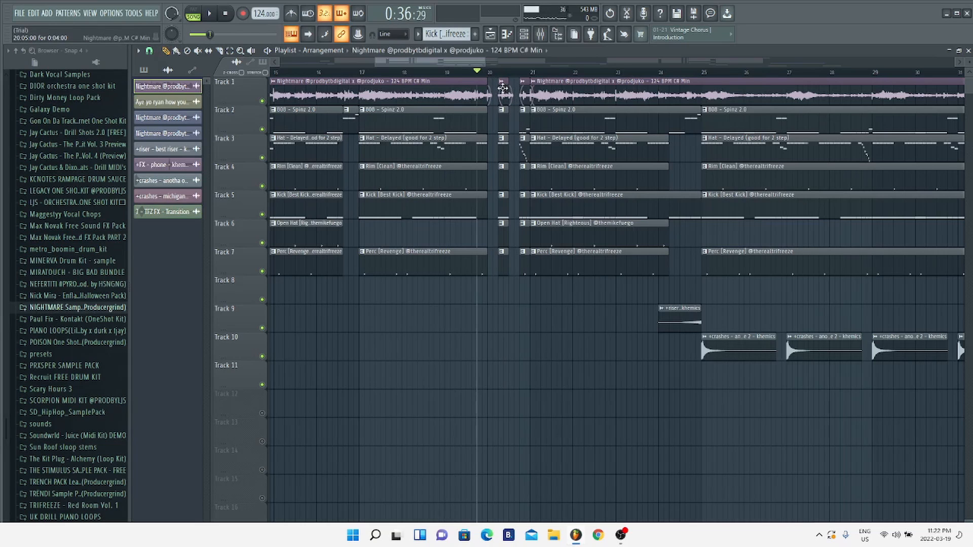
left_click(248, 224)
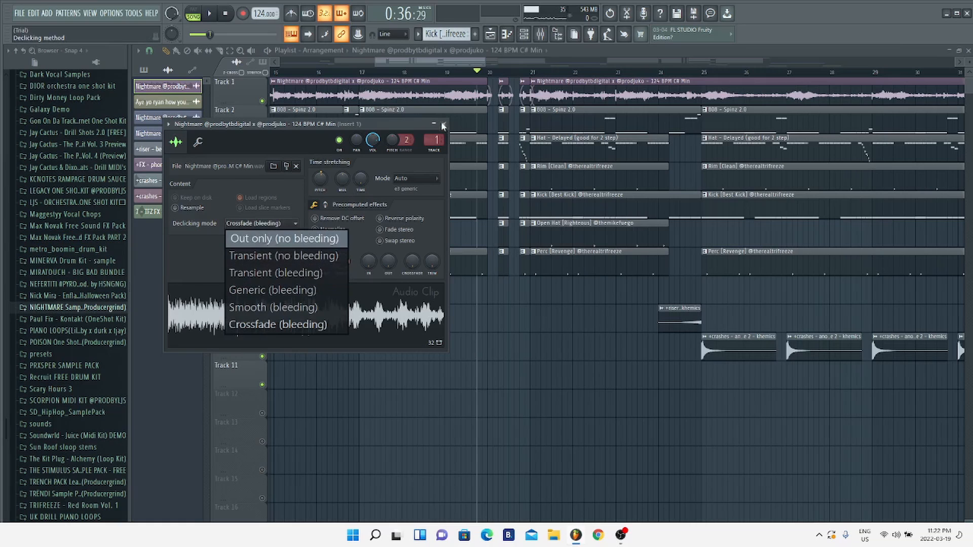
left_click(281, 238)
left_click(444, 124)
Step: Set the Track 1 Nightmare sample's declicking mode to Out only (no bleeding) and audition the cut-outs around bar 20
double_click(450, 96)
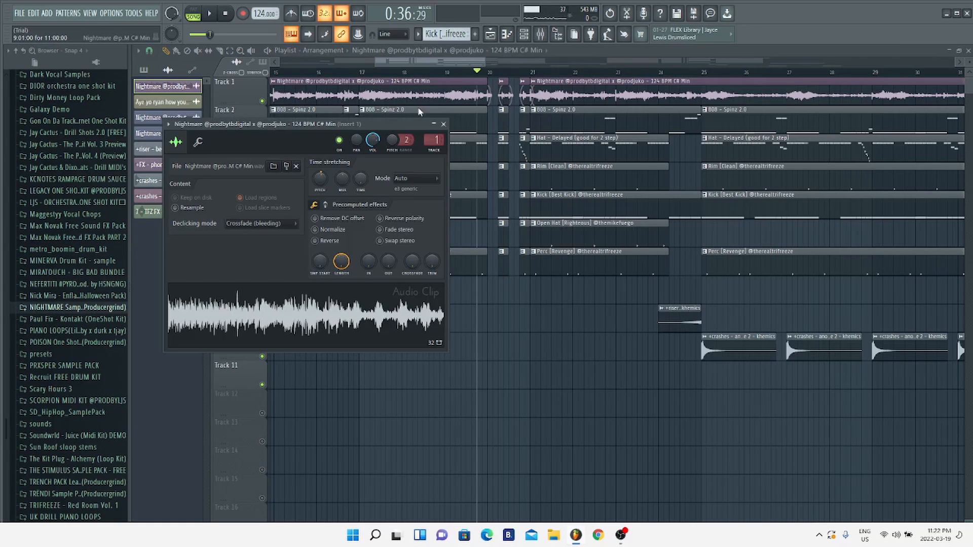
left_click(259, 224)
left_click(258, 241)
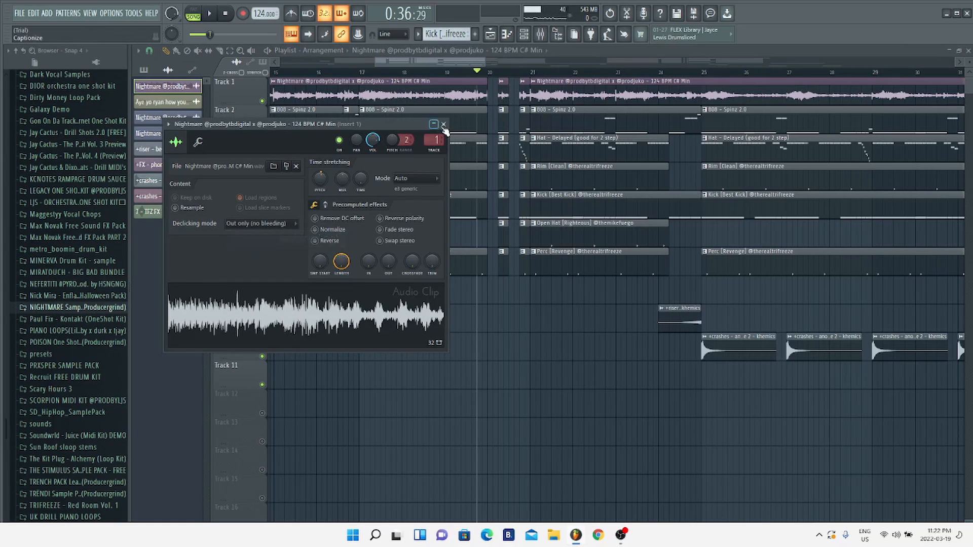
left_click(444, 125)
key("space")
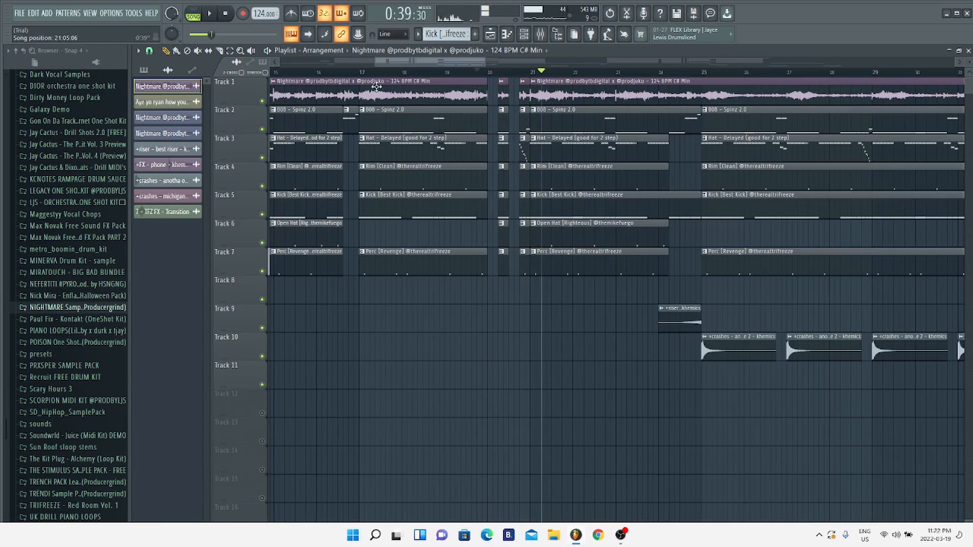
key("space")
Step: Set the Track 1 Nightmare sample's declicking mode to Crossfade (bleeding)
double_click(405, 91)
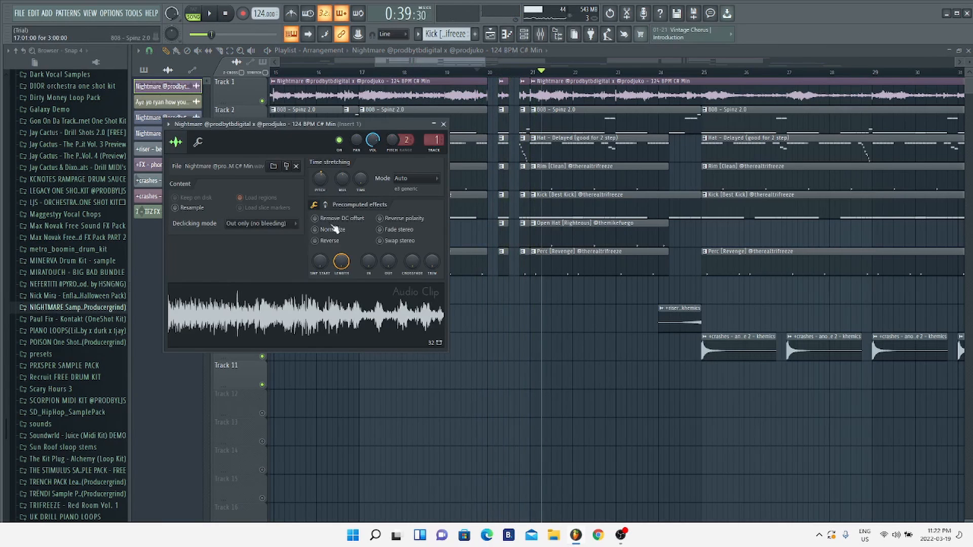
left_click(285, 229)
left_click(285, 324)
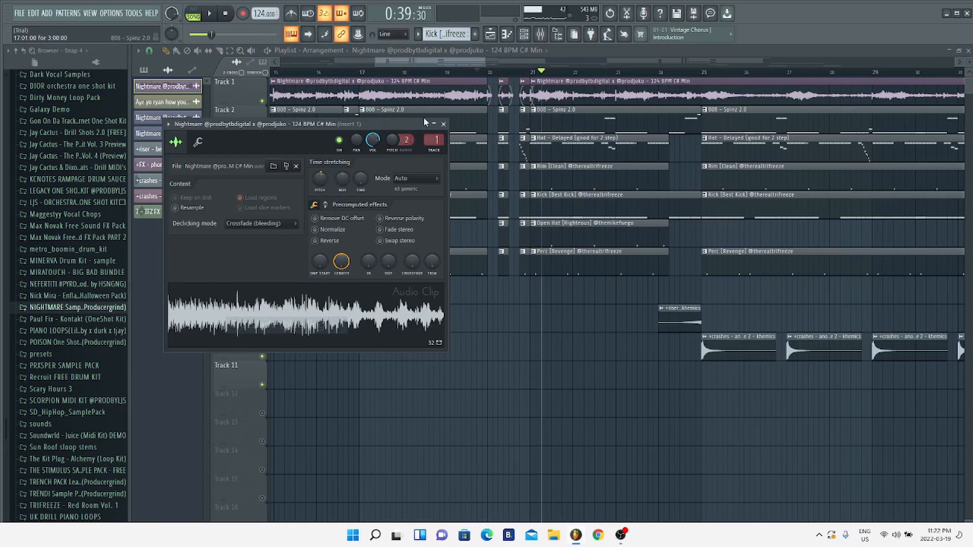
left_click(443, 124)
Step: Play the arrangement from bar 19 to bar 21 to audition the crossfaded cut-outs
left_click(484, 74)
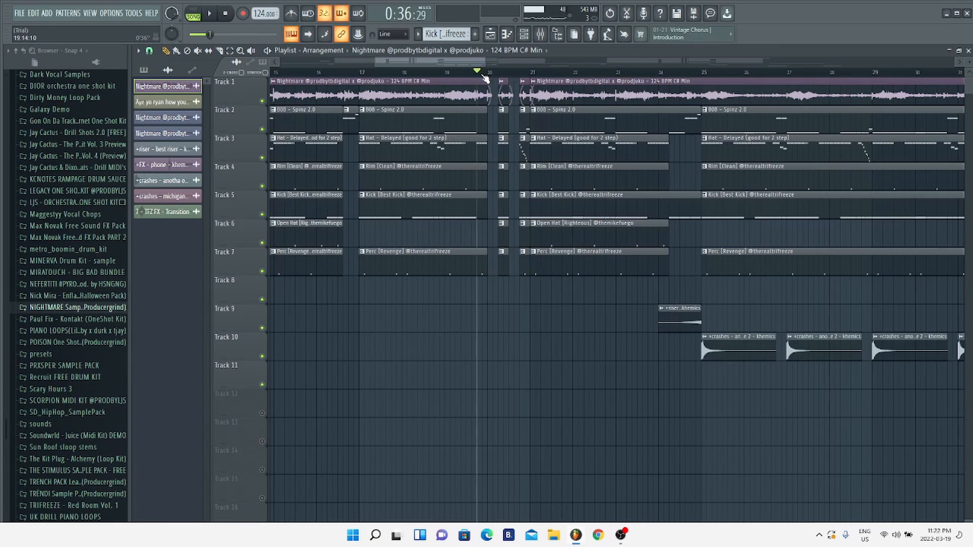
left_click_drag(478, 73, 446, 71)
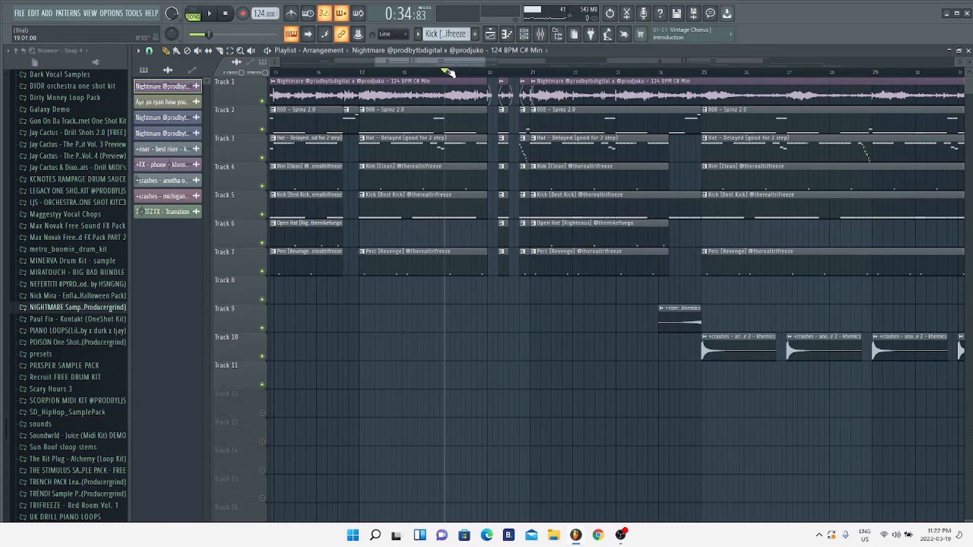
left_click(209, 14)
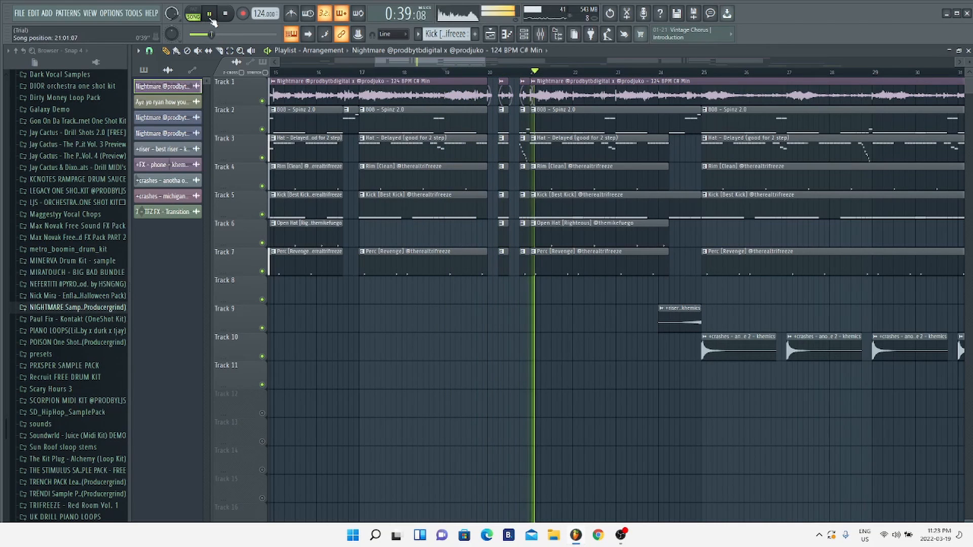
key("space")
Step: Check the sample settings of the Nightmare Part_1 clip at the end of Track 8
left_click_drag(485, 56, 933, 88)
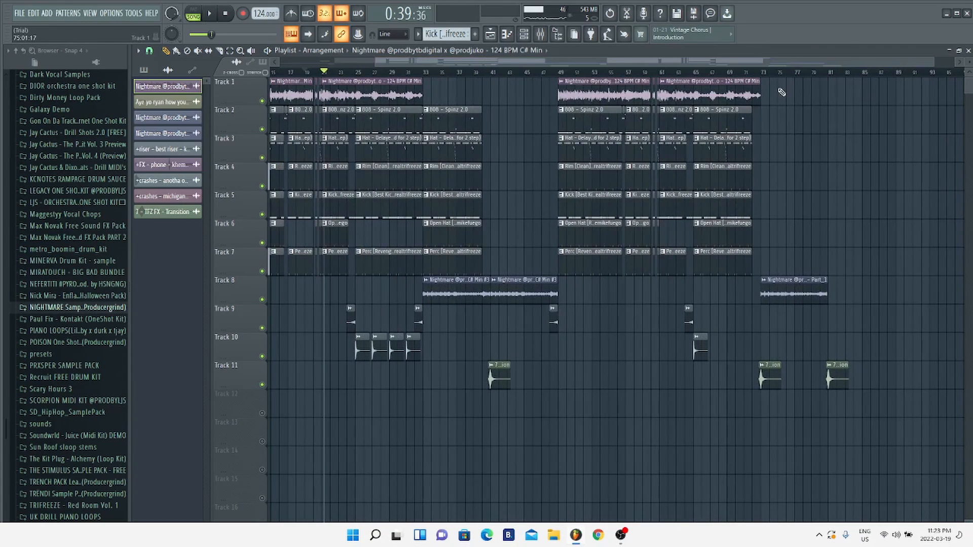
left_click(752, 72)
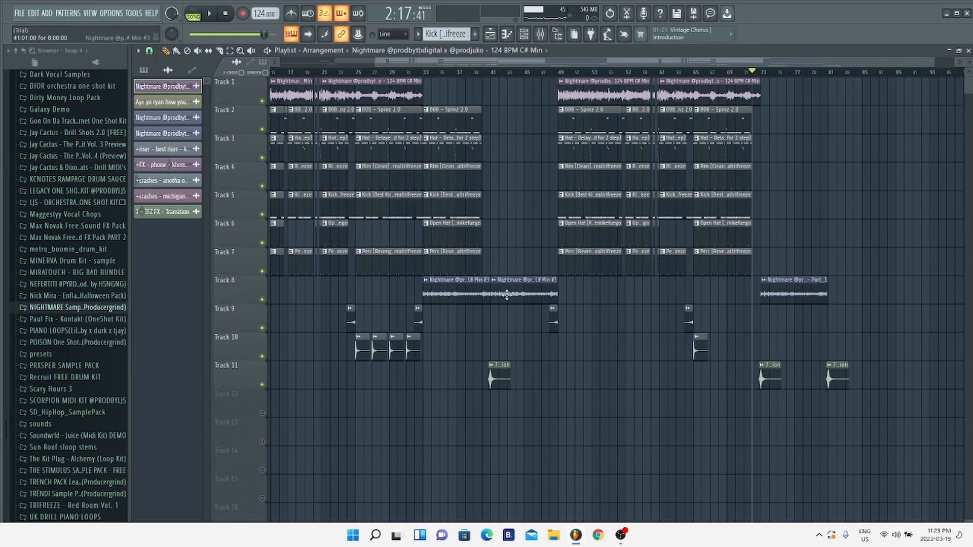
double_click(785, 292)
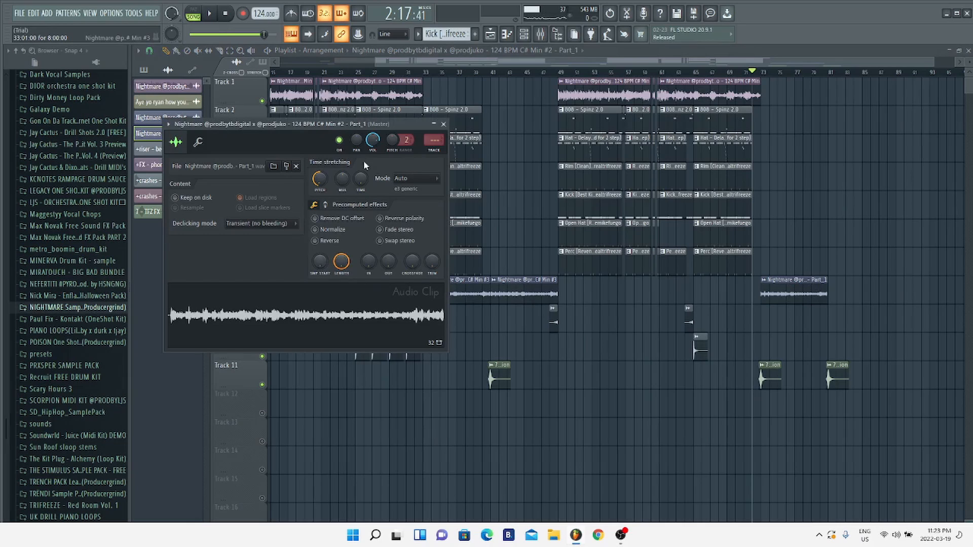
left_click(443, 124)
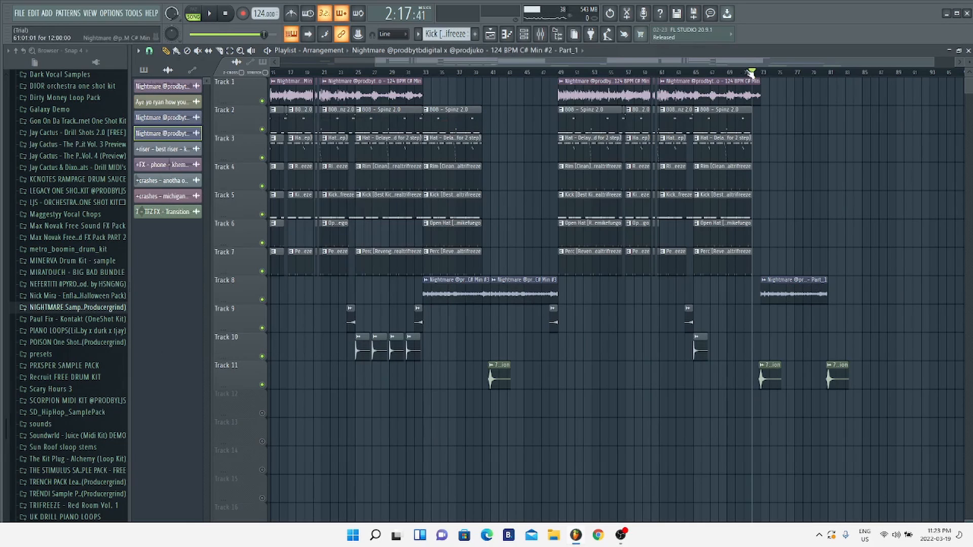
Step: Play the arrangement from bar 71 to audition the outro sample and the closing transition effects
left_click(751, 73)
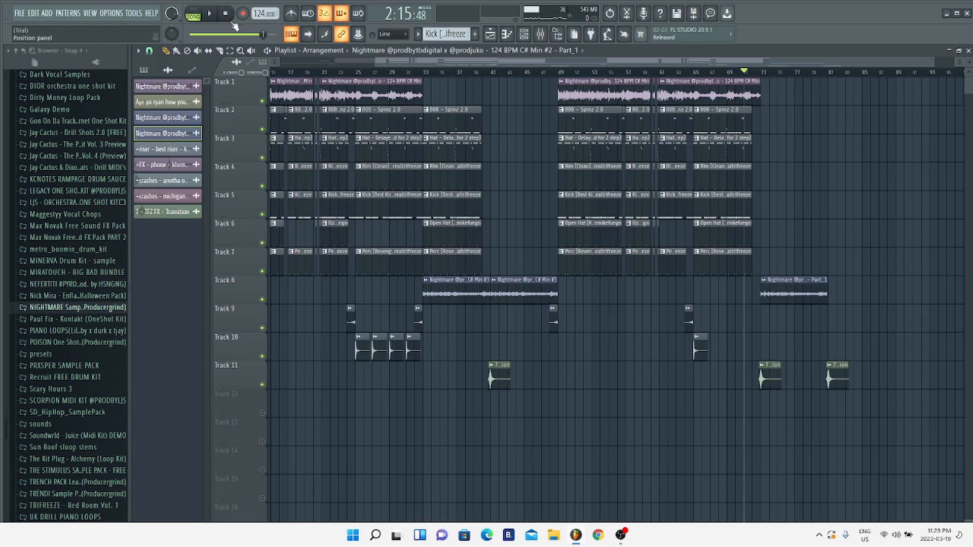
left_click(214, 17)
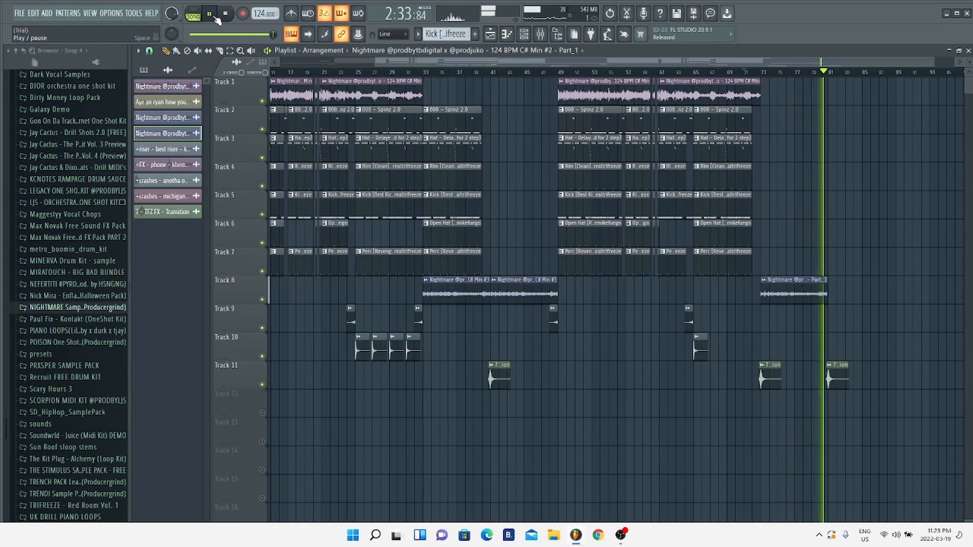
left_click(210, 14)
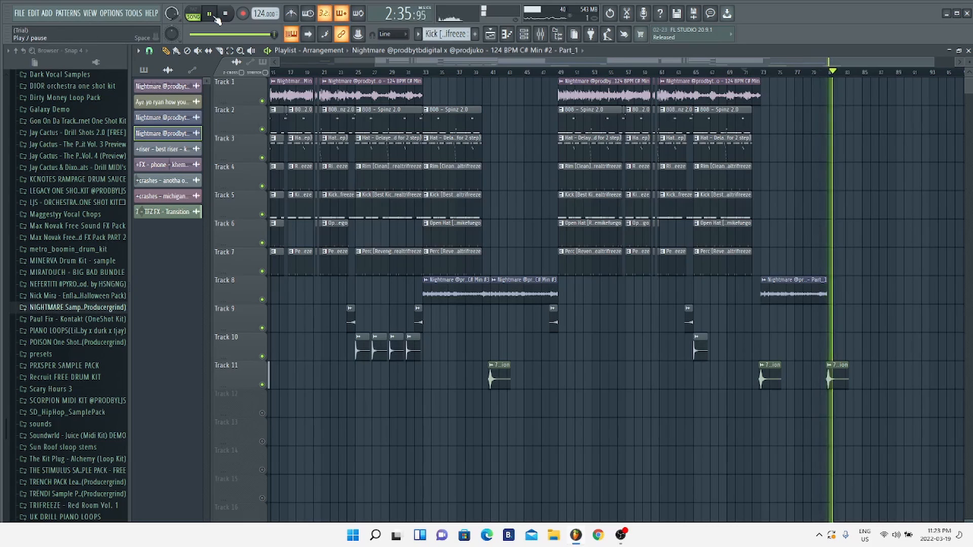
Step: Play the arrangement from bar 61 to audition the second drop after its cut-outs
left_click(660, 73)
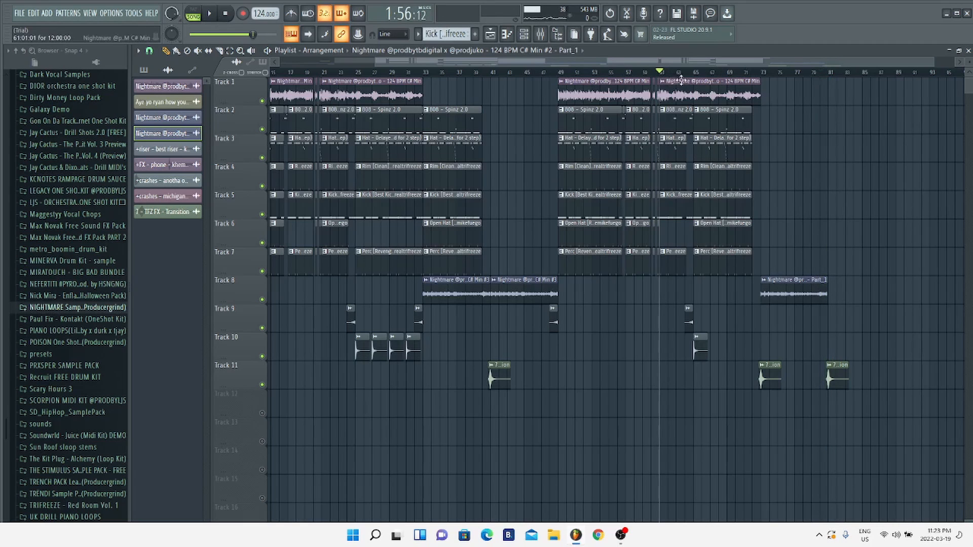
left_click(212, 14)
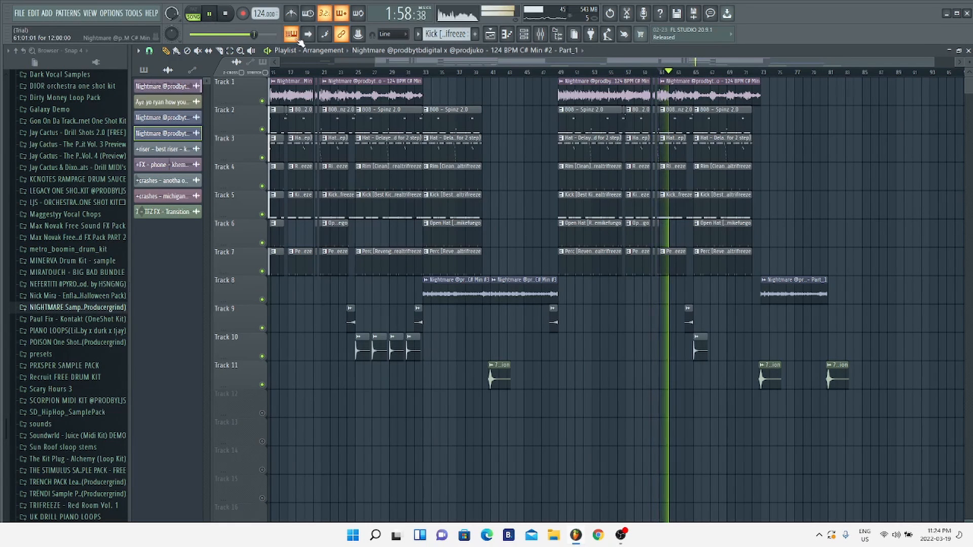
scroll(379, 75, "down", 1)
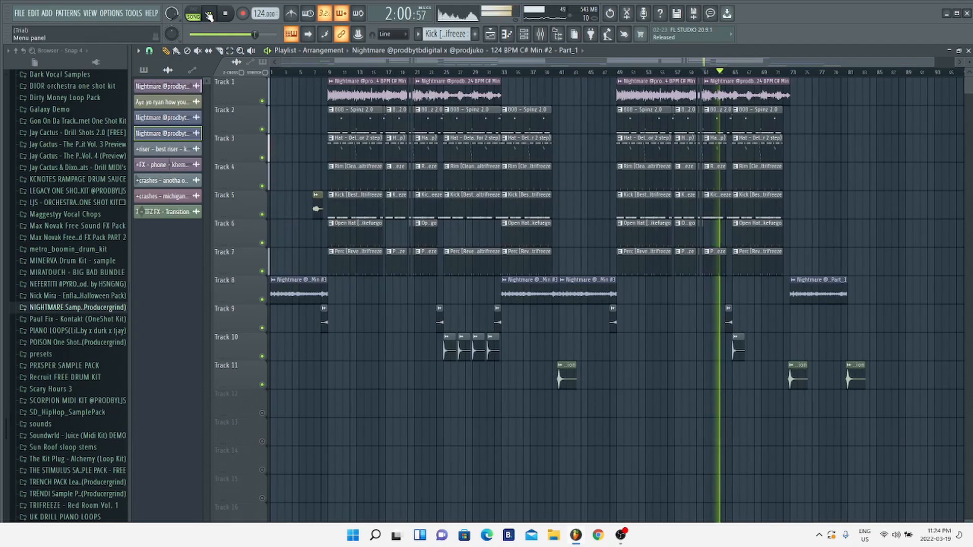
key("space")
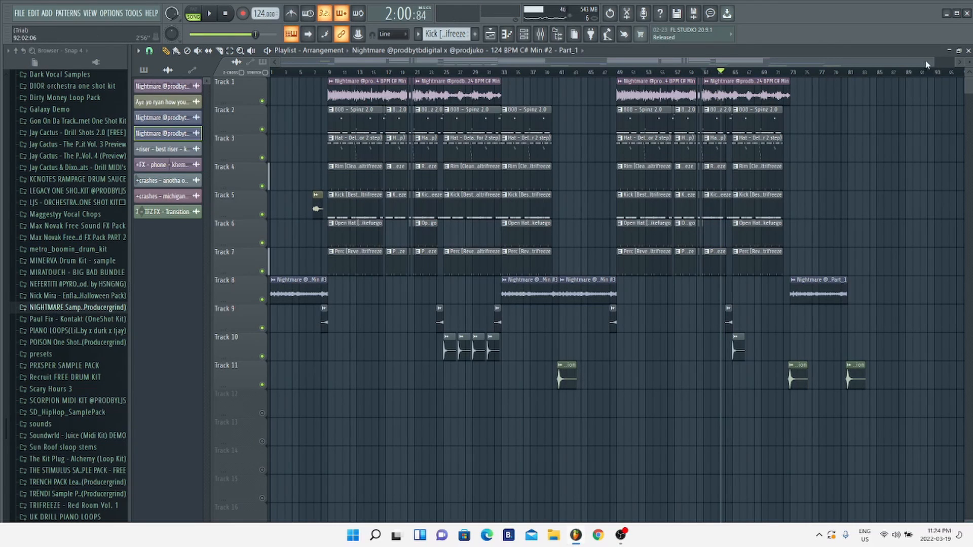
Step: Review the full arrangement and the mixer levels of the sample and drum tracks, and return to the playlist
left_click_drag(932, 62, 953, 62)
scroll(734, 346, "down", 1)
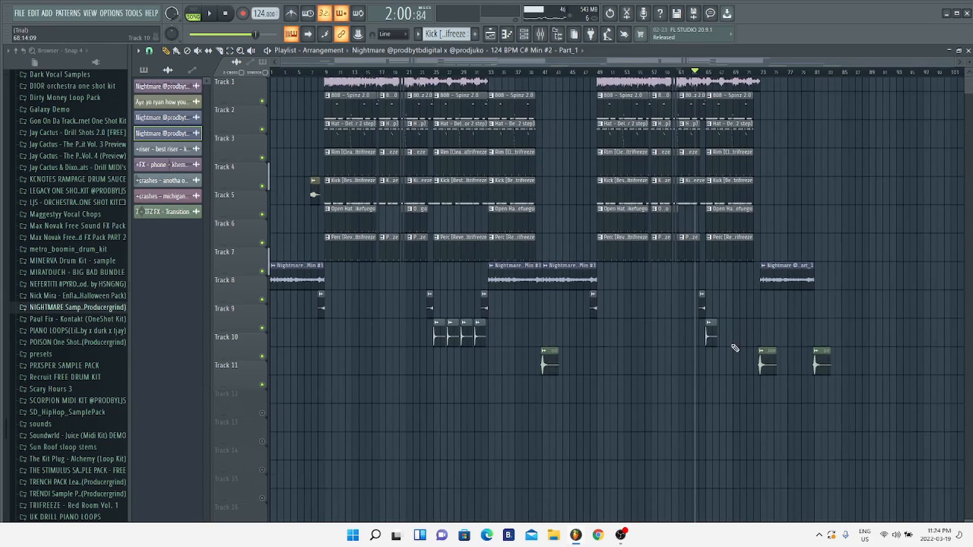
scroll(624, 212, "up", 1)
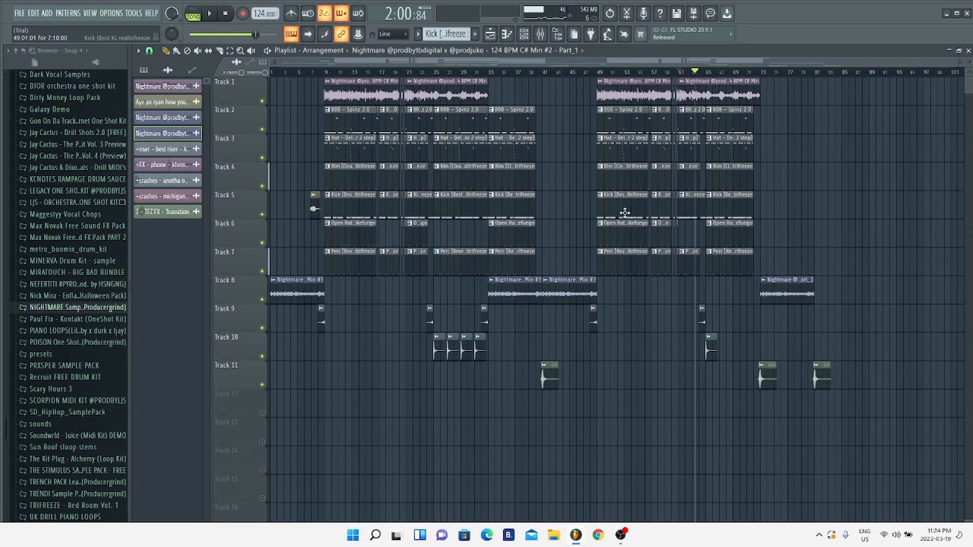
left_click(548, 37)
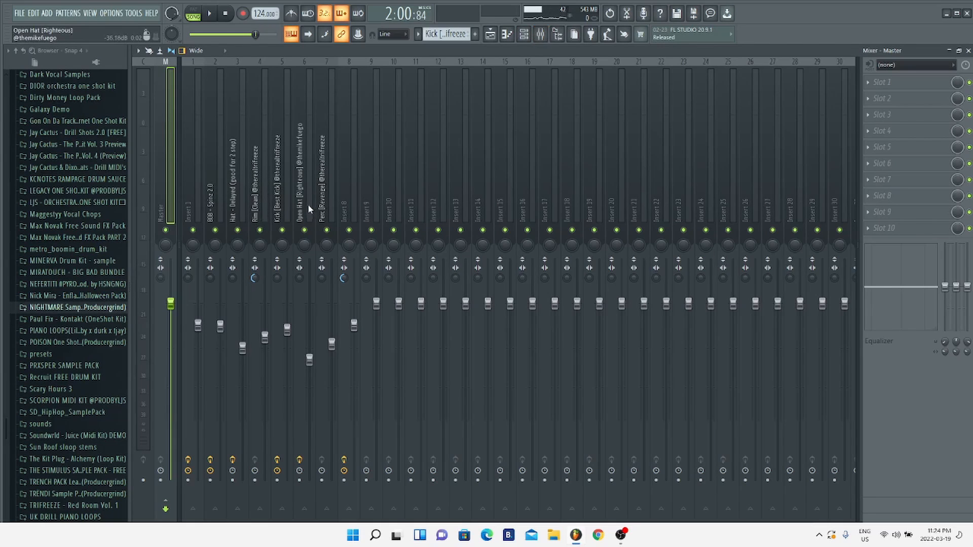
left_click(967, 50)
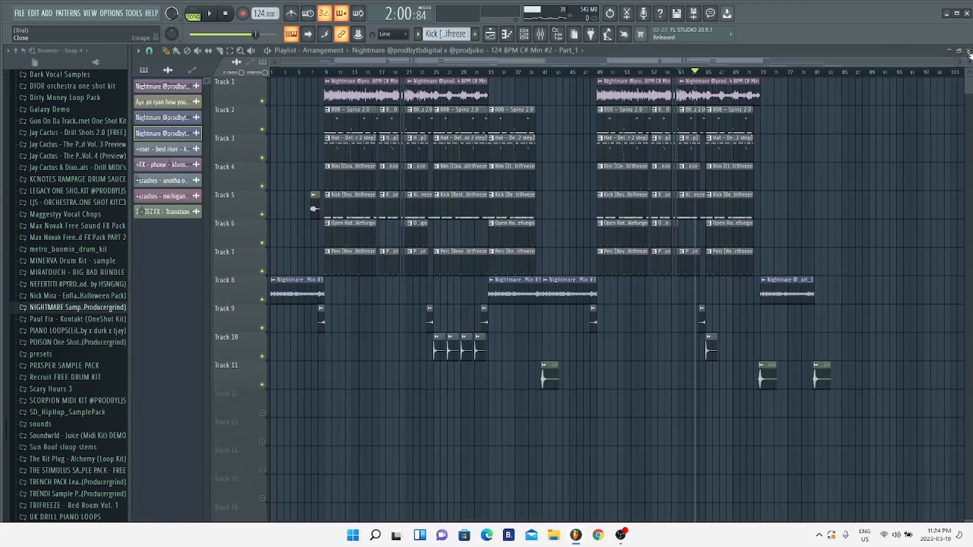
Step: Examine the notes and velocities of the Hat - Delayed pattern on Track 3, and return to the playlist
double_click(463, 150)
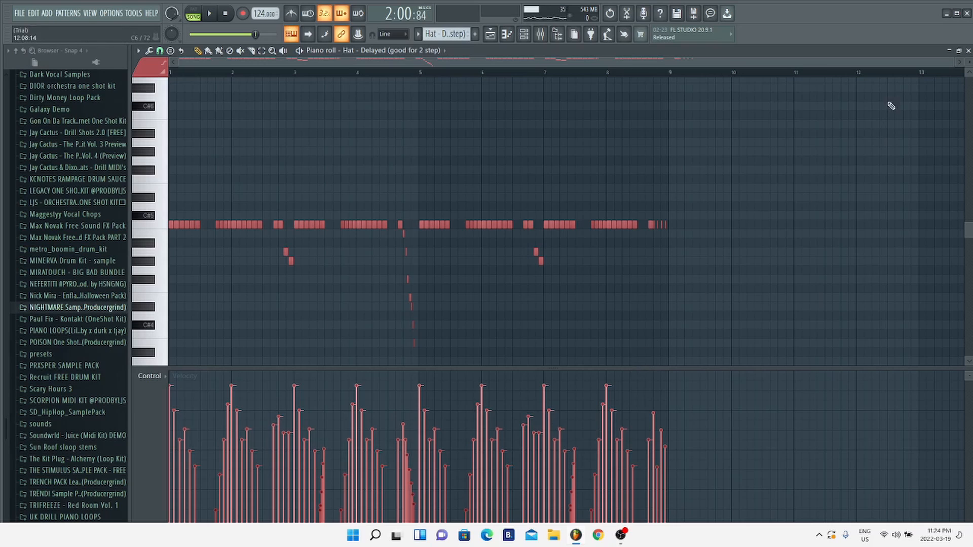
left_click(968, 51)
left_click(223, 15)
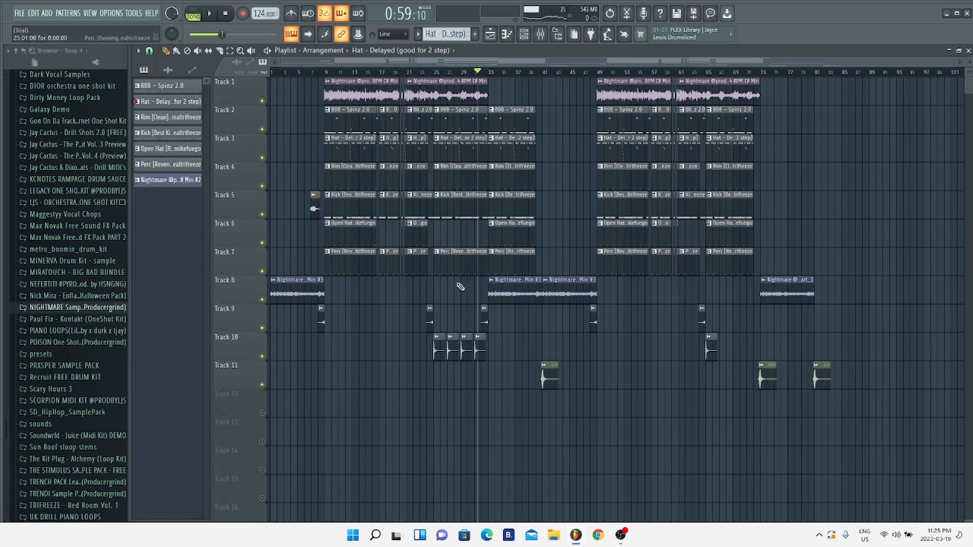
mouse_move(622, 535)
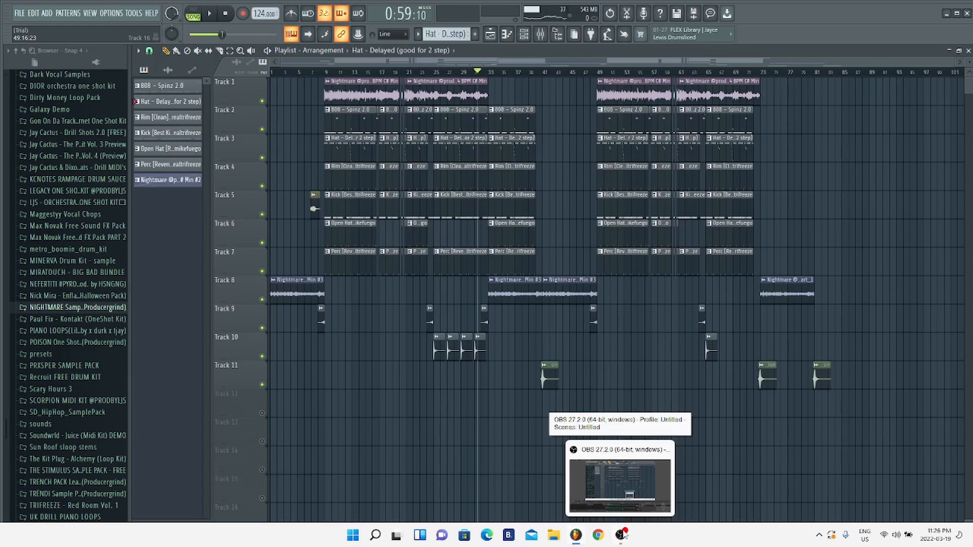